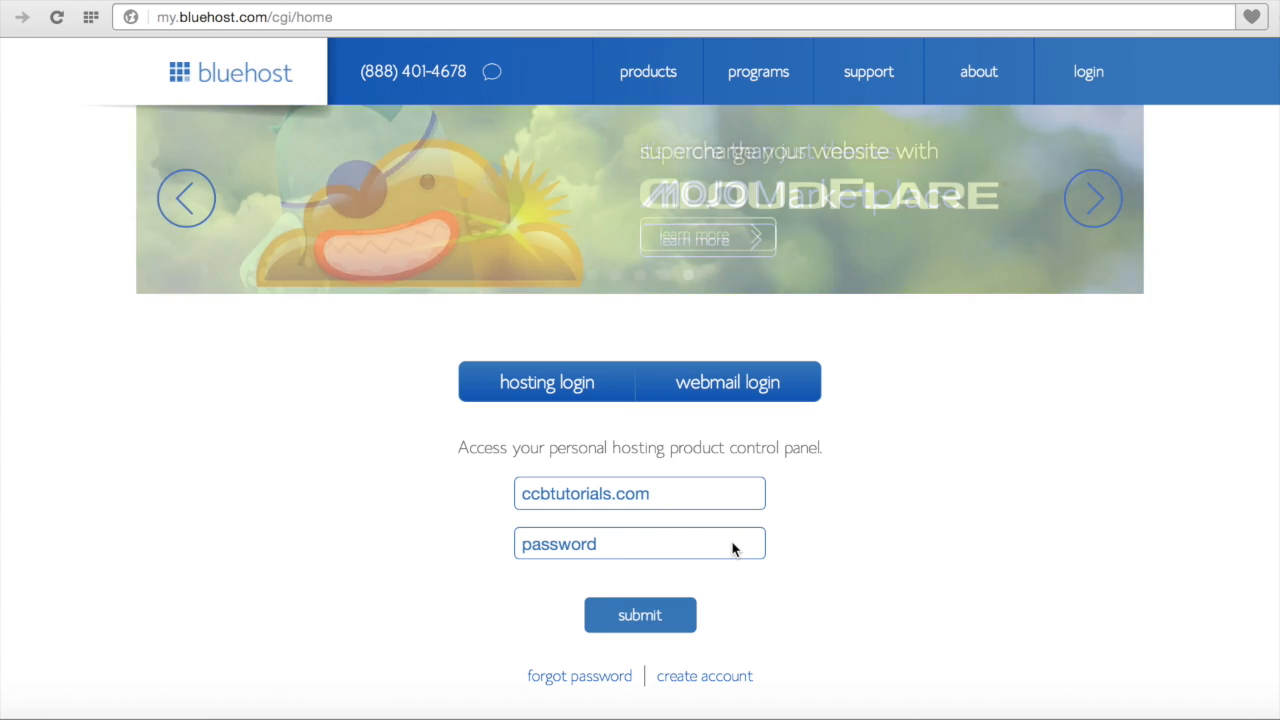
# Step: Log in to hosting with the account password and dismiss the welcome message
pyautogui.click(698, 540)
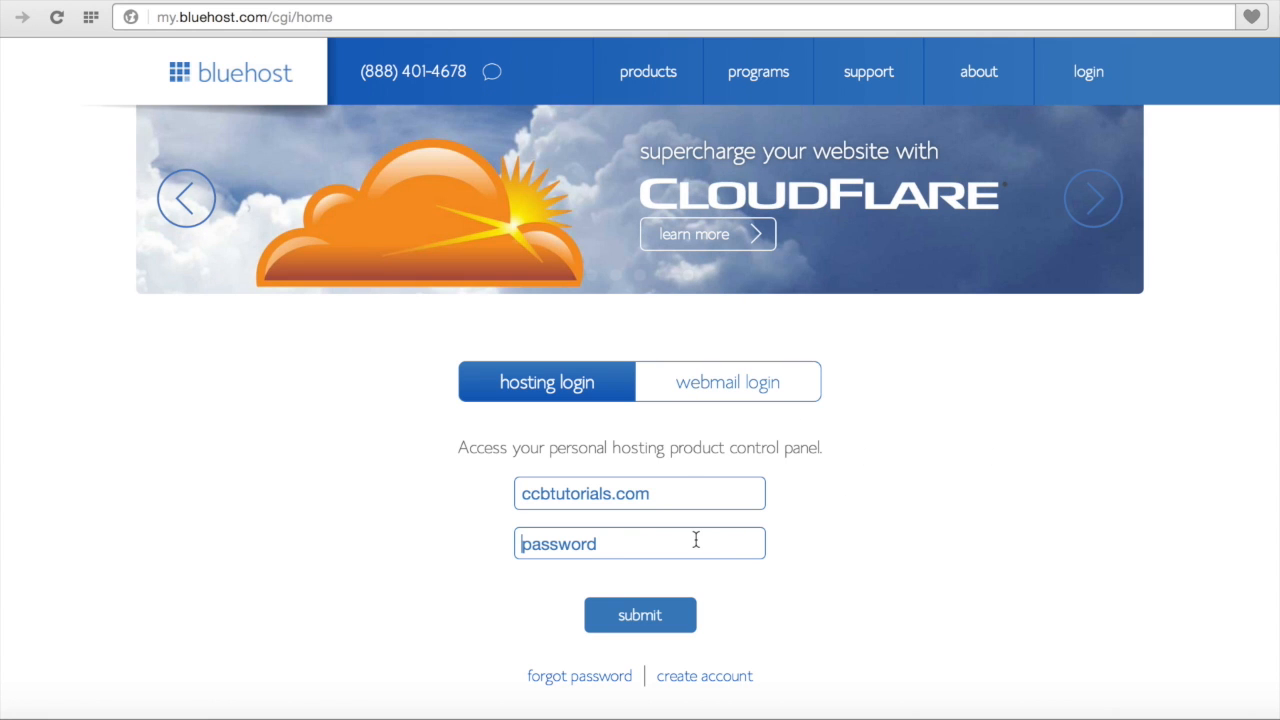
pyautogui.write('••••••••')
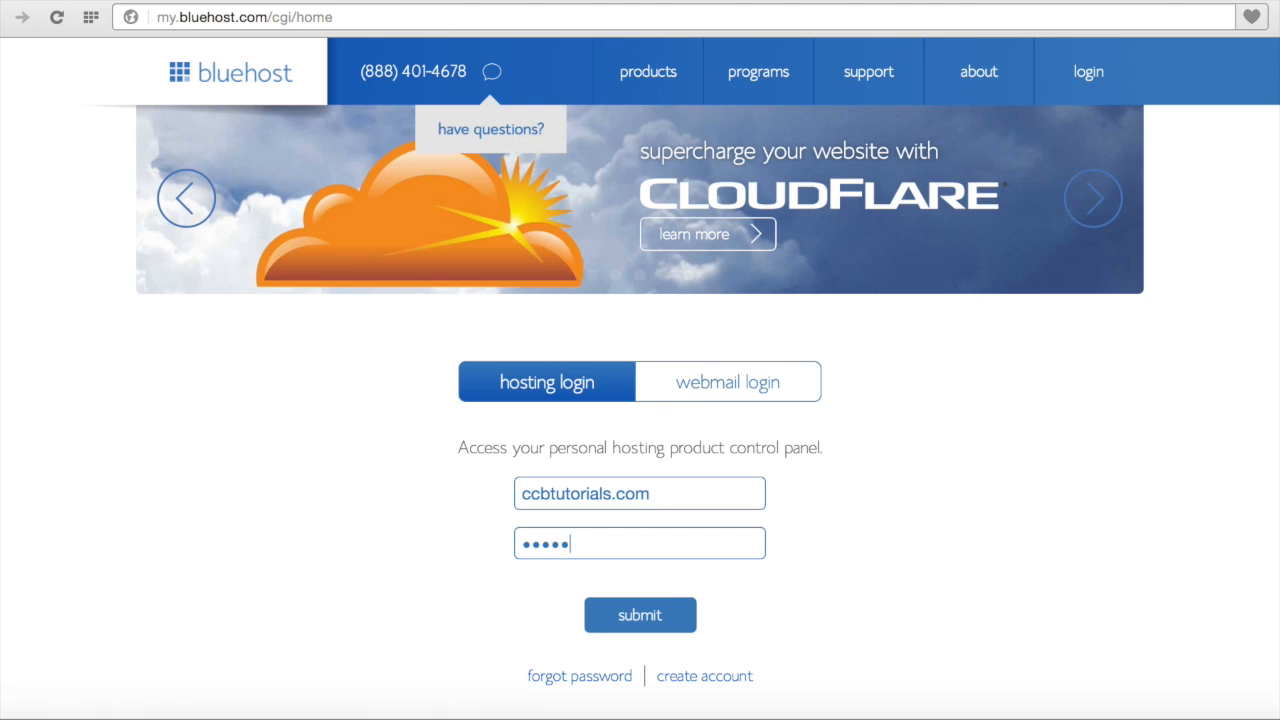
pyautogui.write('•••')
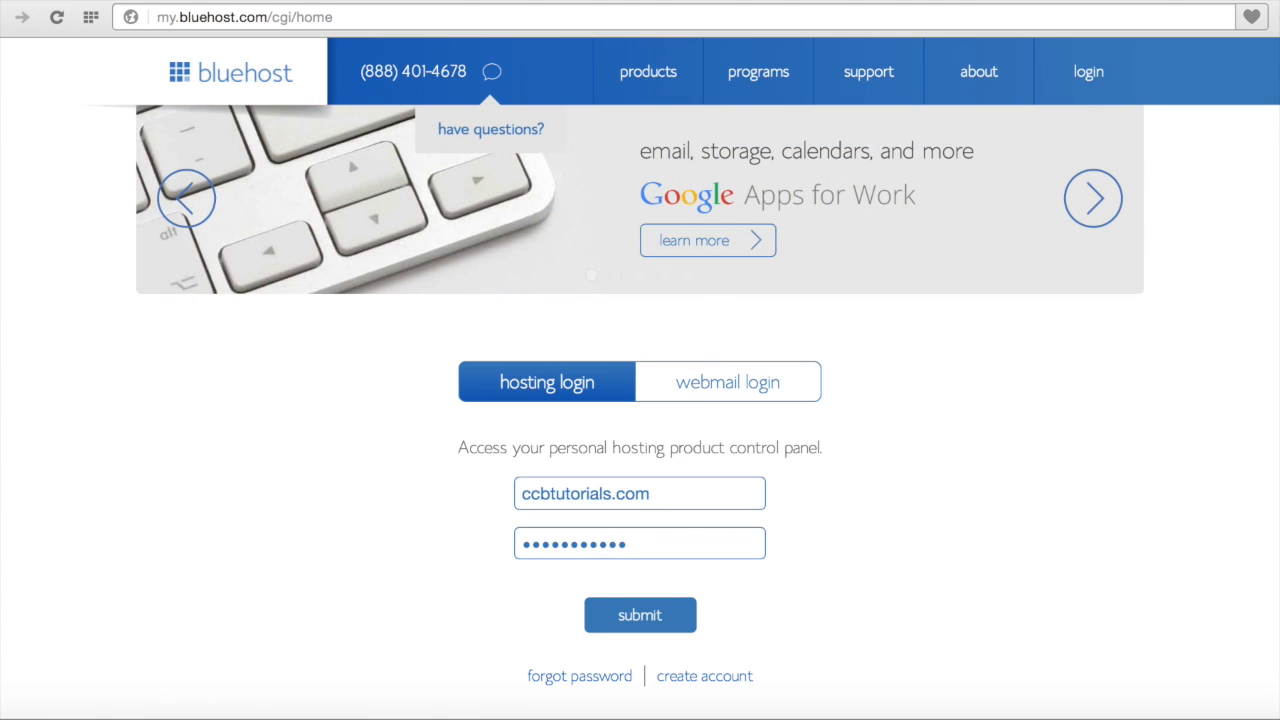
pyautogui.press('Return')
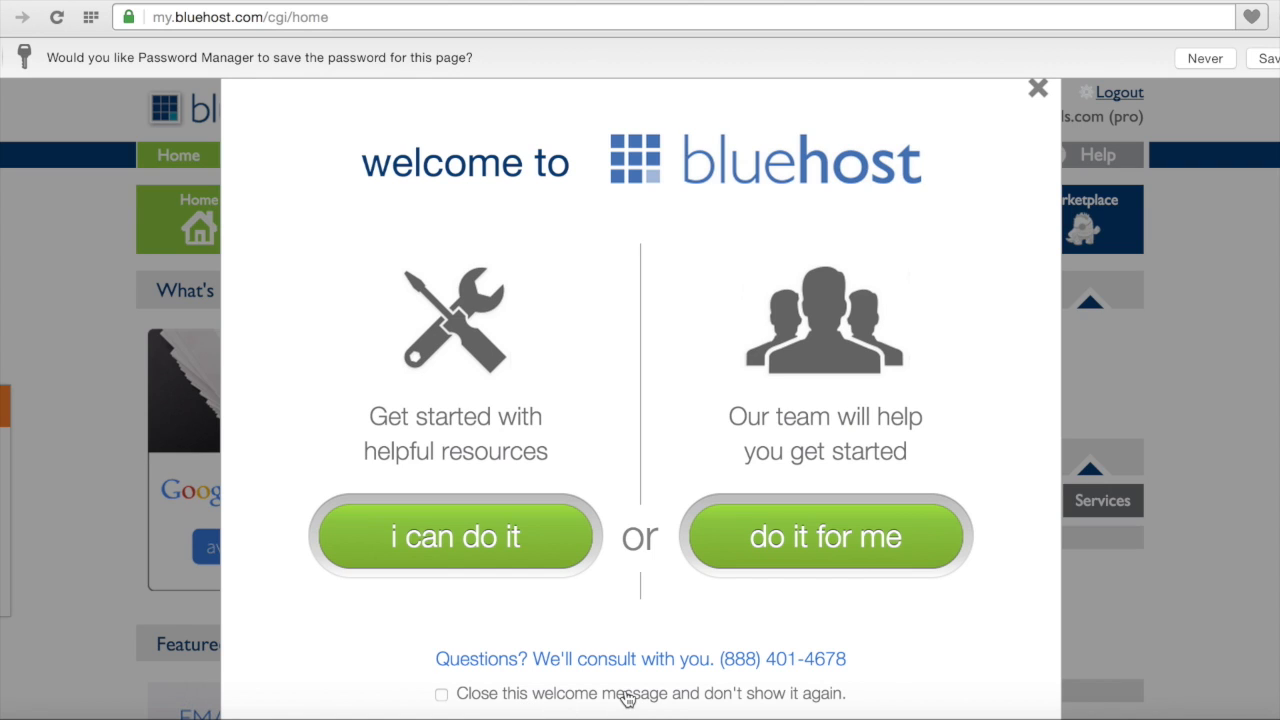
pyautogui.click(1034, 94)
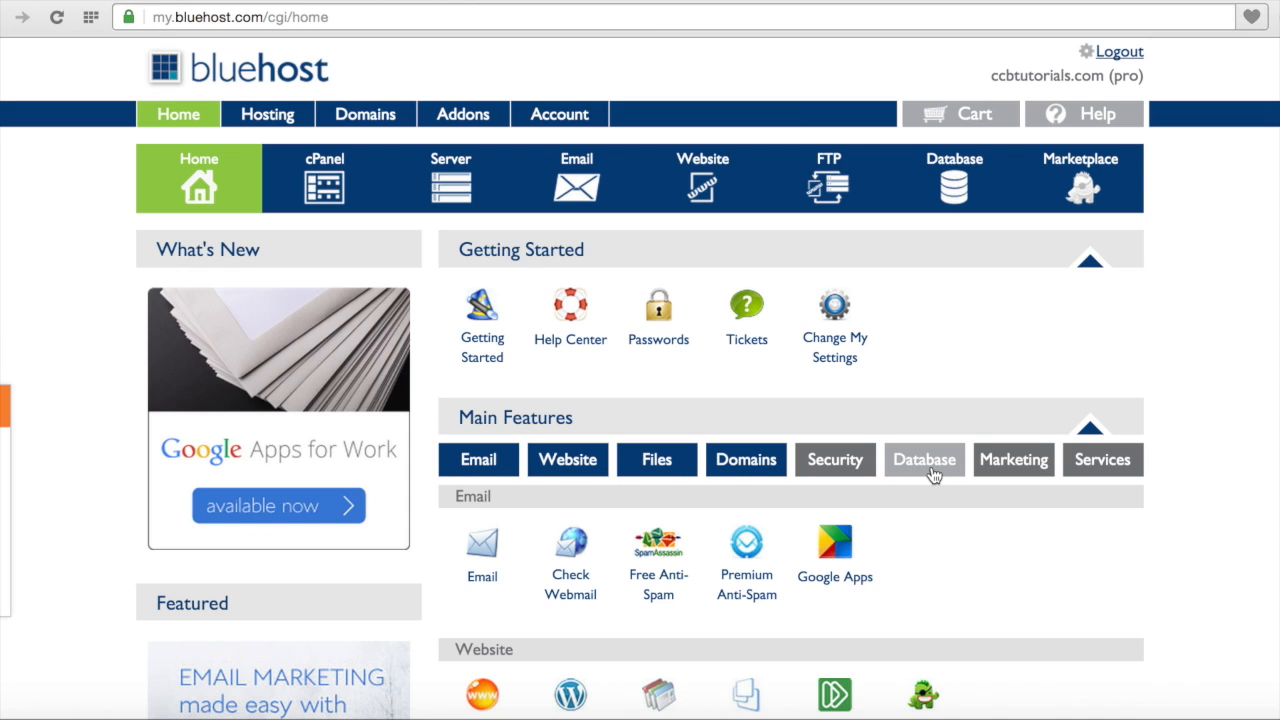
# Step: Open MySQL Databases from the Database features
pyautogui.click(932, 474)
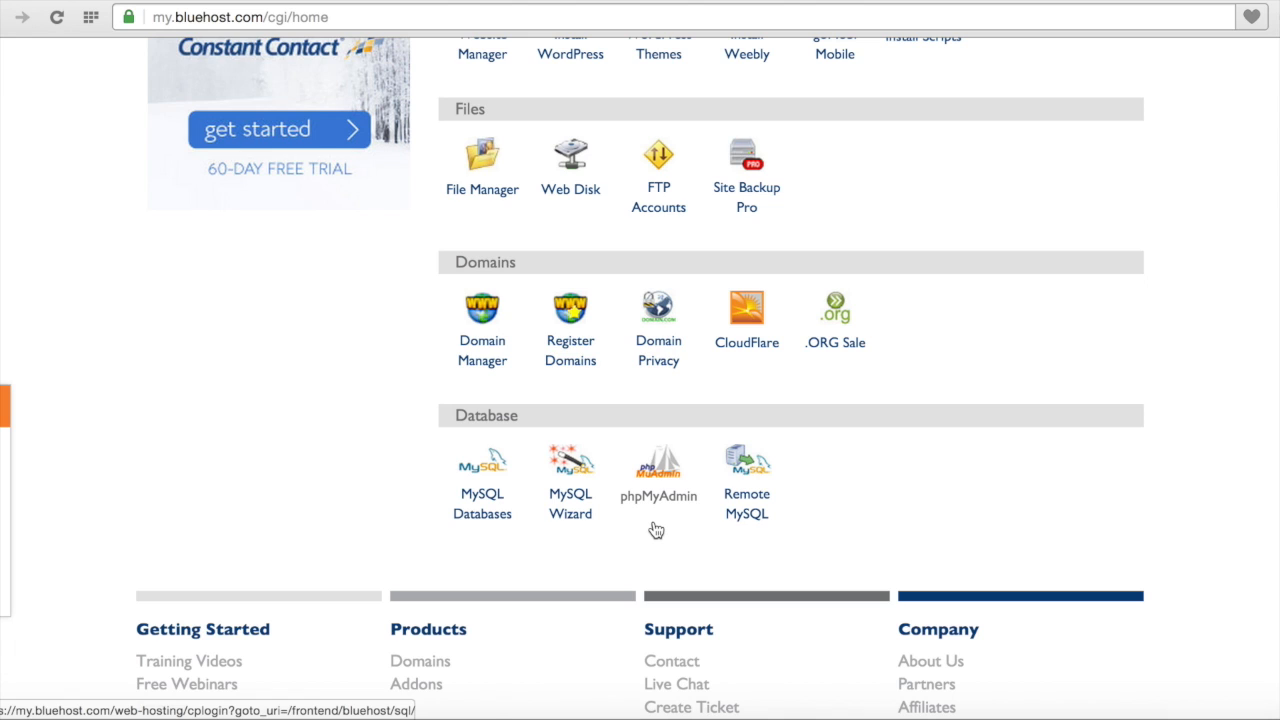
pyautogui.click(489, 517)
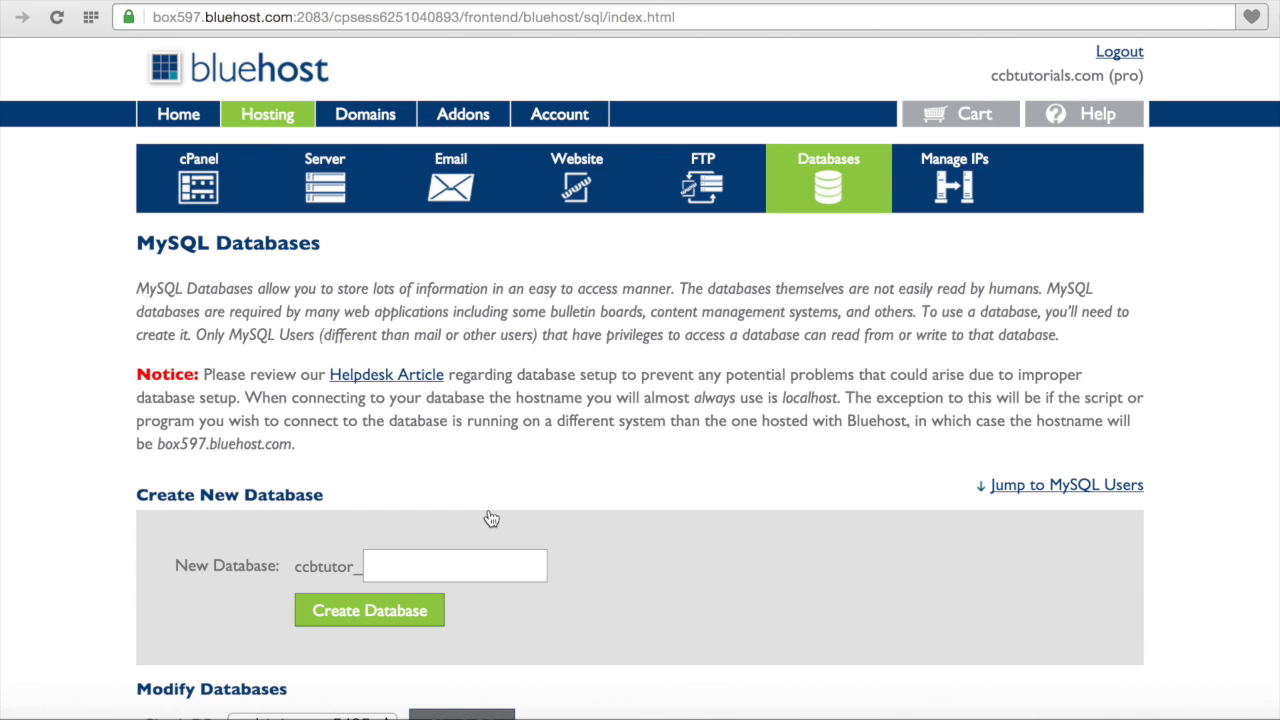
pyautogui.scroll(-5, 491, 518)
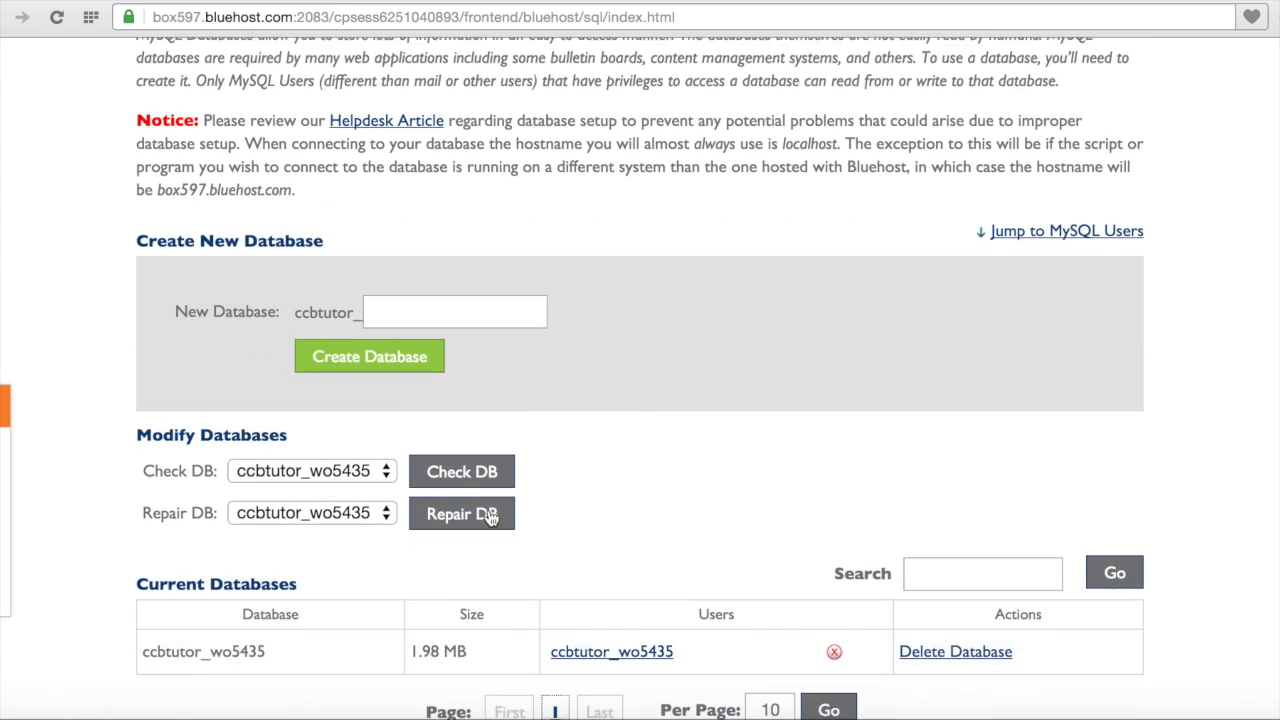
pyautogui.scroll(-2, 491, 518)
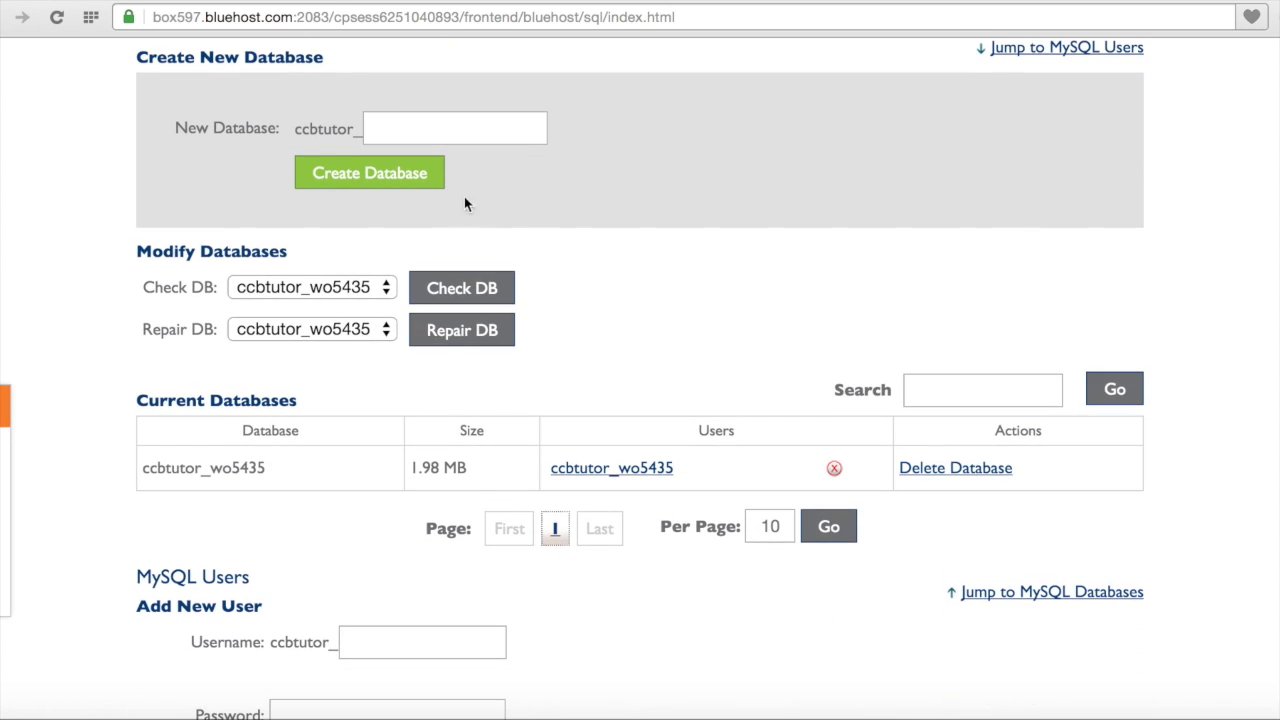
# Step: Create a new database named ccbdata and return to the databases page
pyautogui.click(482, 130)
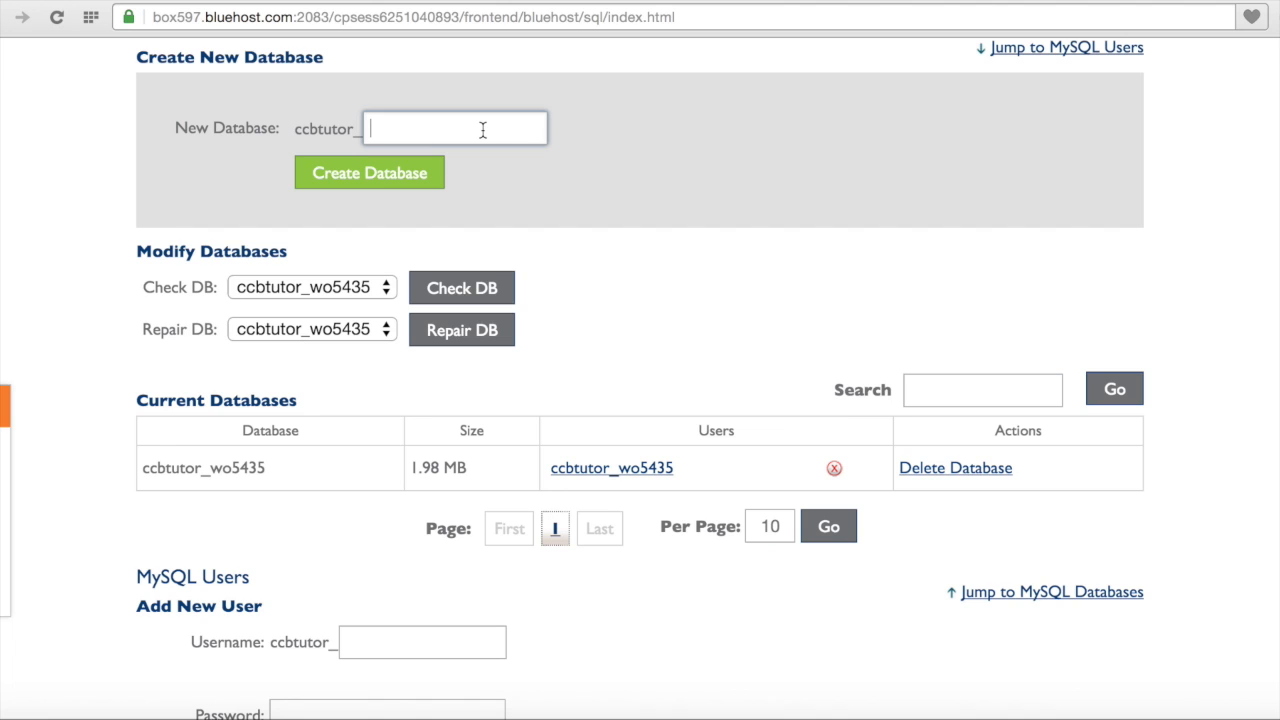
pyautogui.write('ccbdata')
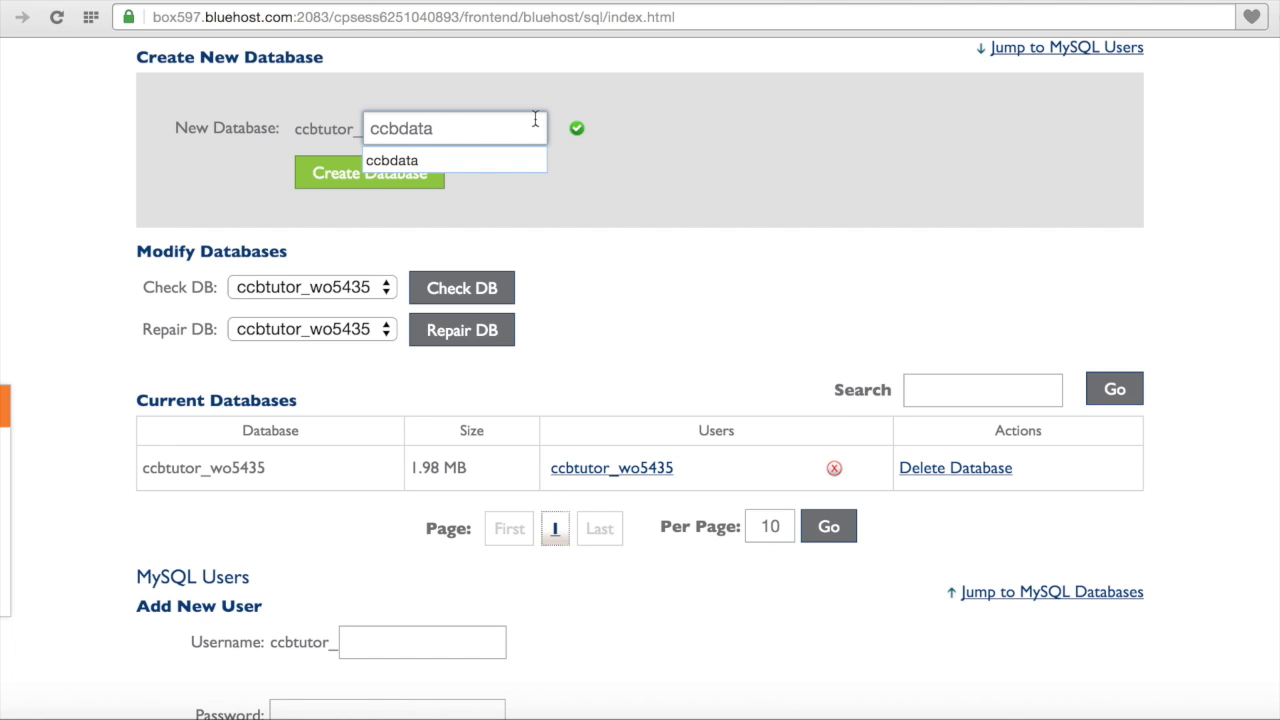
pyautogui.click(519, 160)
pyautogui.click(597, 143)
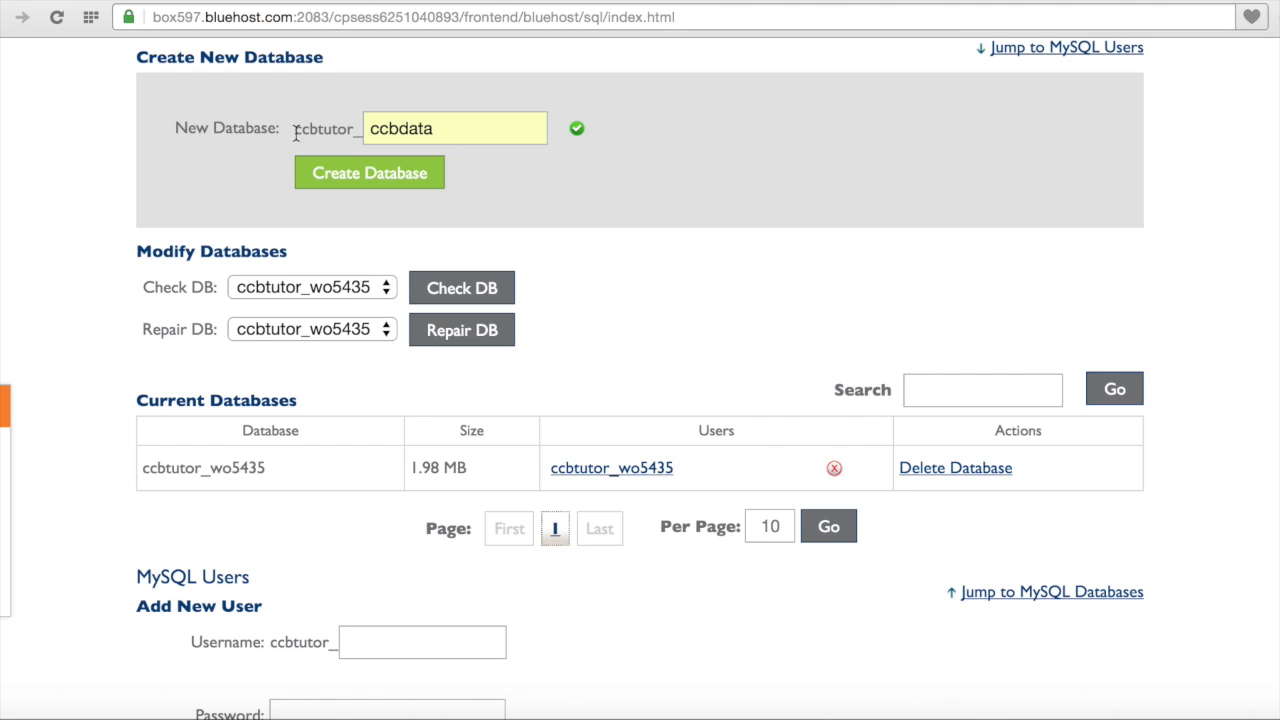
pyautogui.moveTo(296, 133); pyautogui.dragTo(363, 133)
pyautogui.click(367, 104)
pyautogui.click(430, 176)
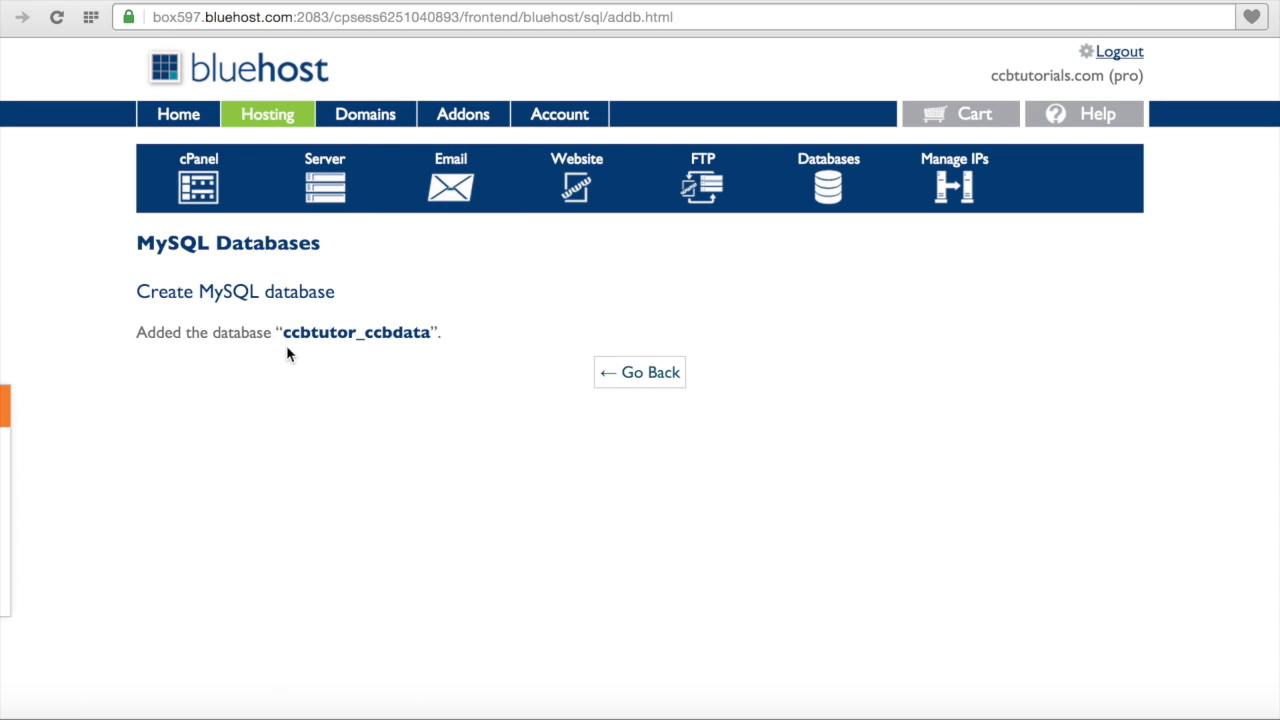
pyautogui.click(643, 376)
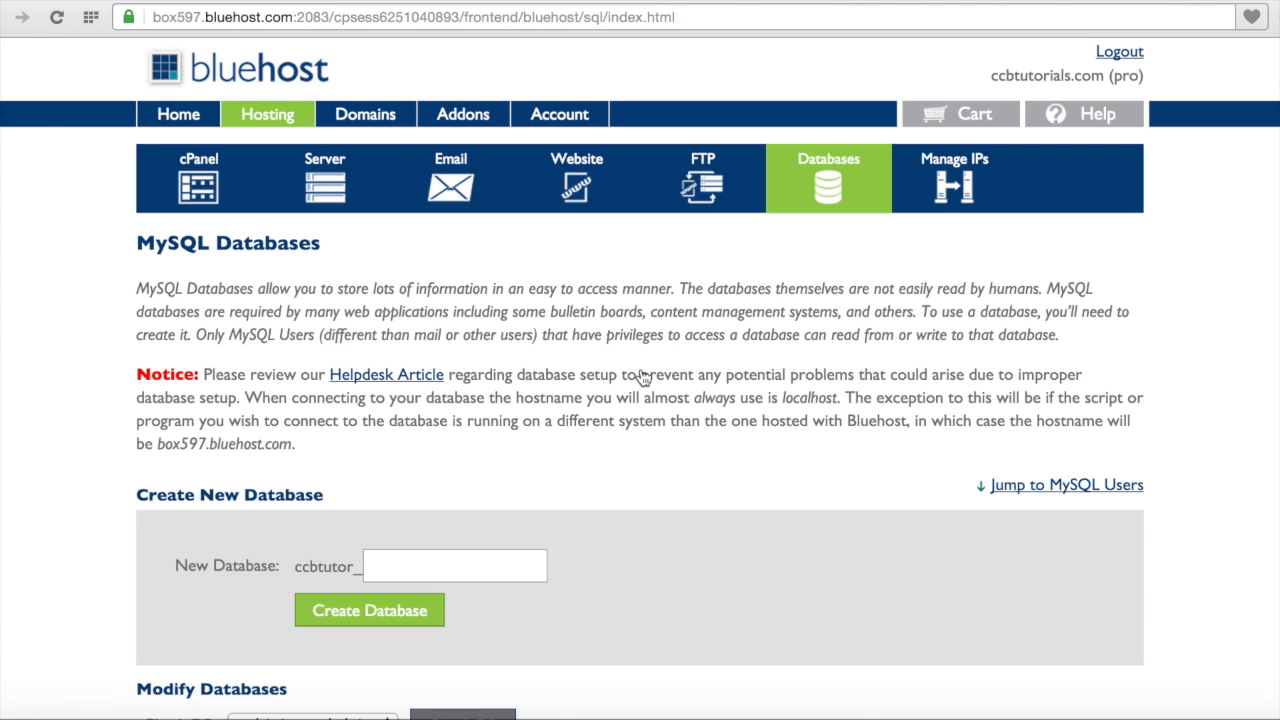
# Step: Enter ccbmgr as the username for a new MySQL user
pyautogui.scroll(-5, 643, 376)
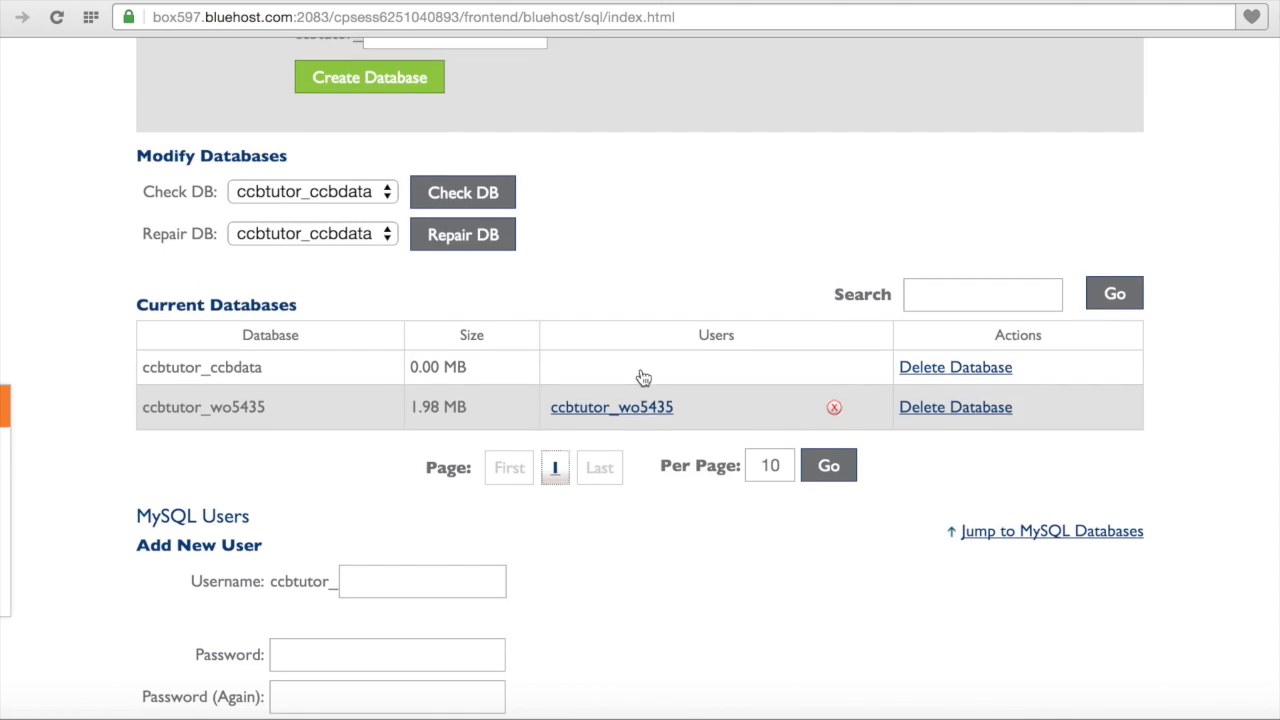
pyautogui.scroll(-2, 643, 376)
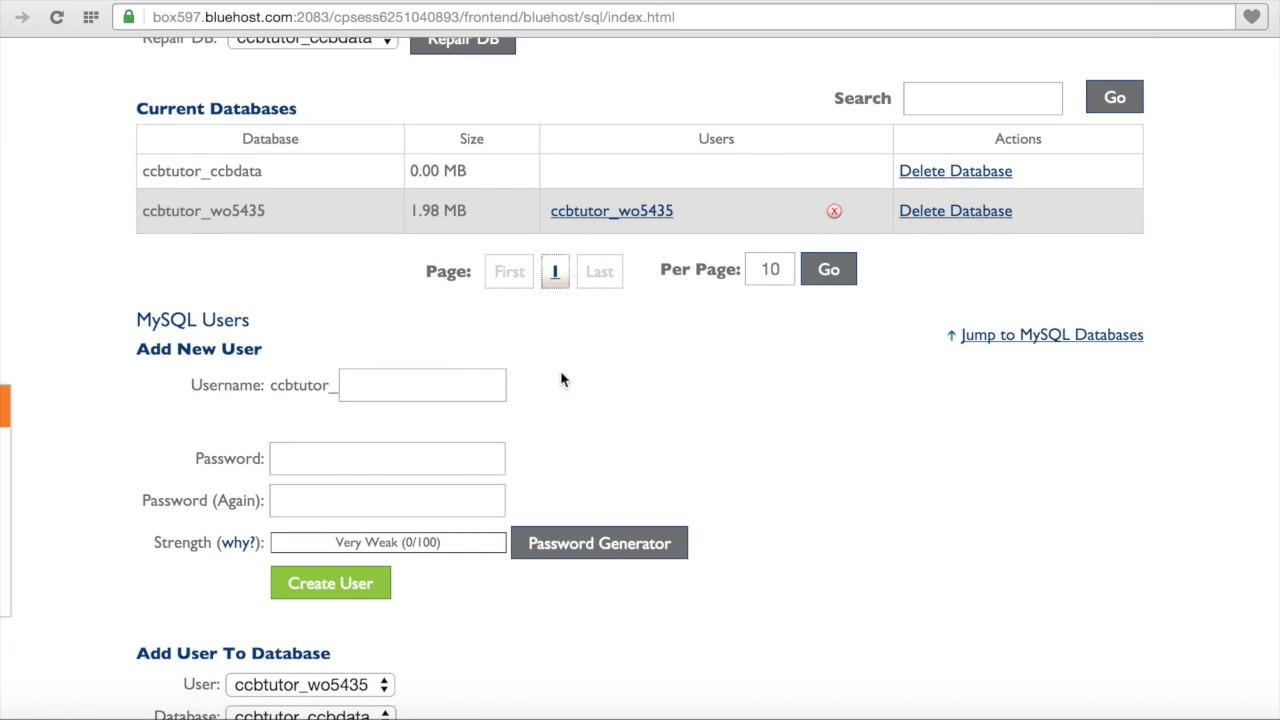
pyautogui.click(474, 387)
pyautogui.write('ccbmgr')
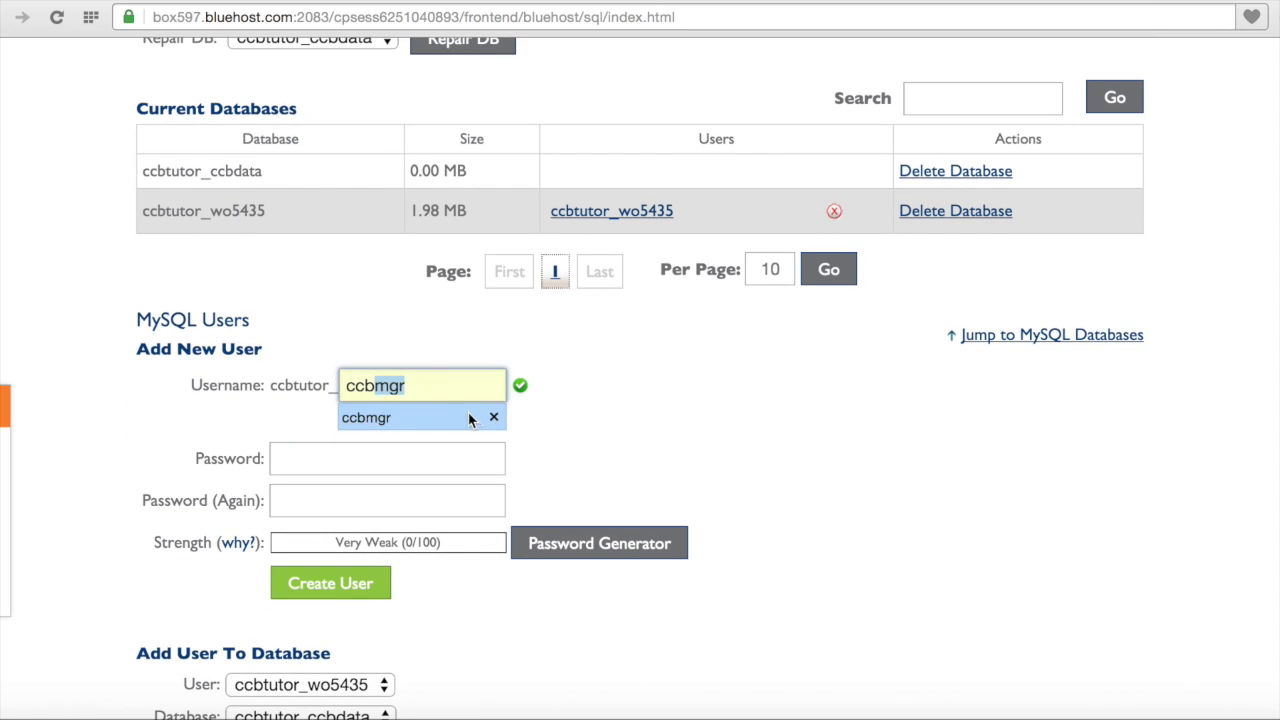
pyautogui.click(480, 417)
pyautogui.click(540, 416)
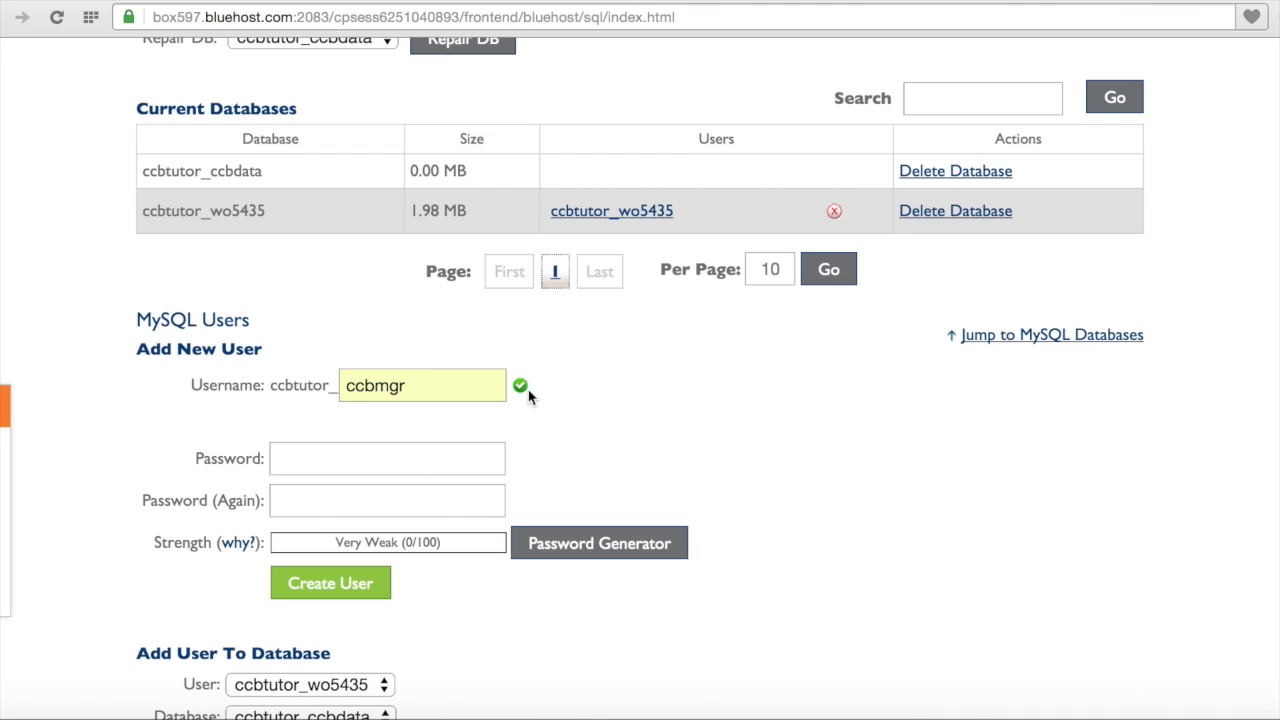
# Step: Enter the new user's password twice, create the user, and return to the databases page
pyautogui.click(484, 456)
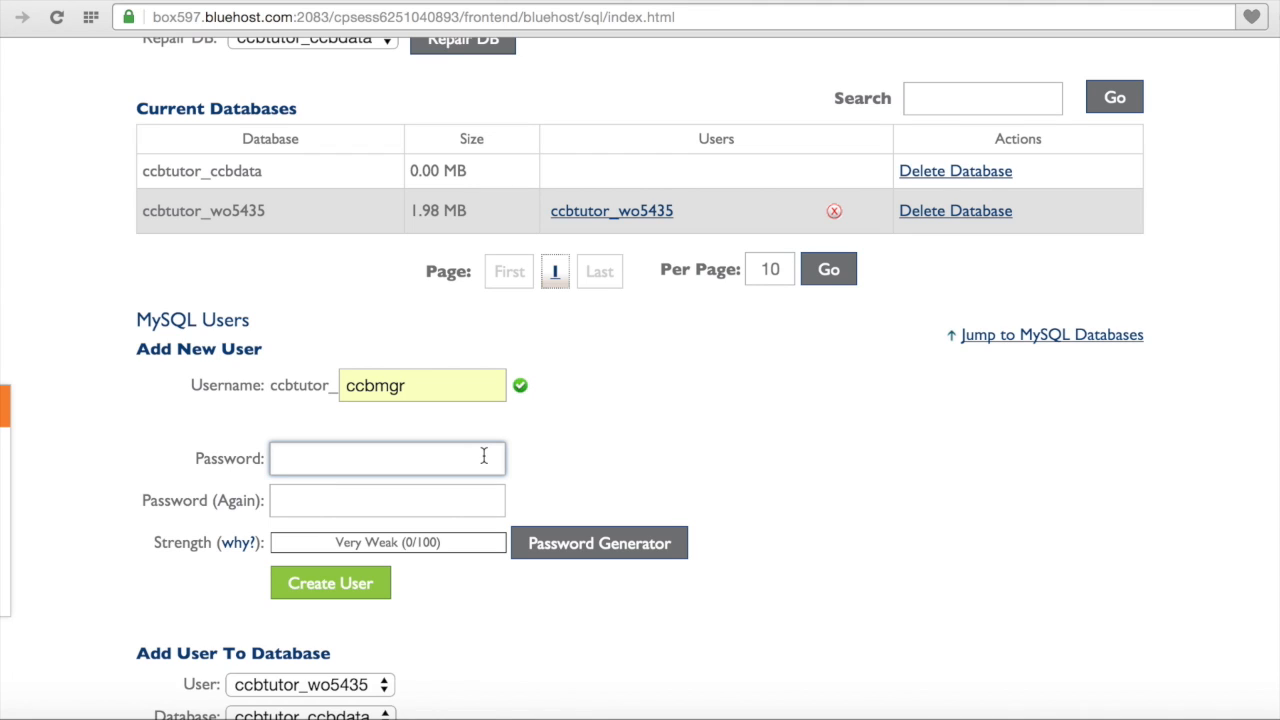
pyautogui.write('********')
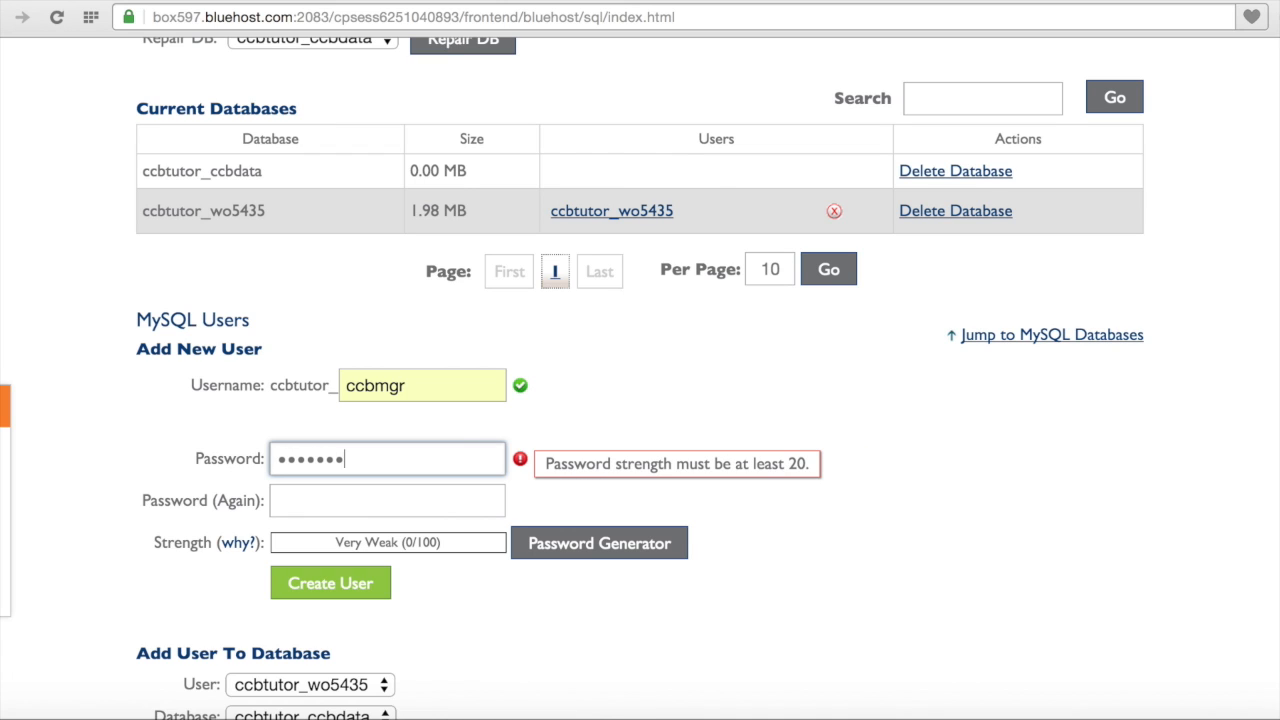
pyautogui.write('*')
pyautogui.press('Tab')
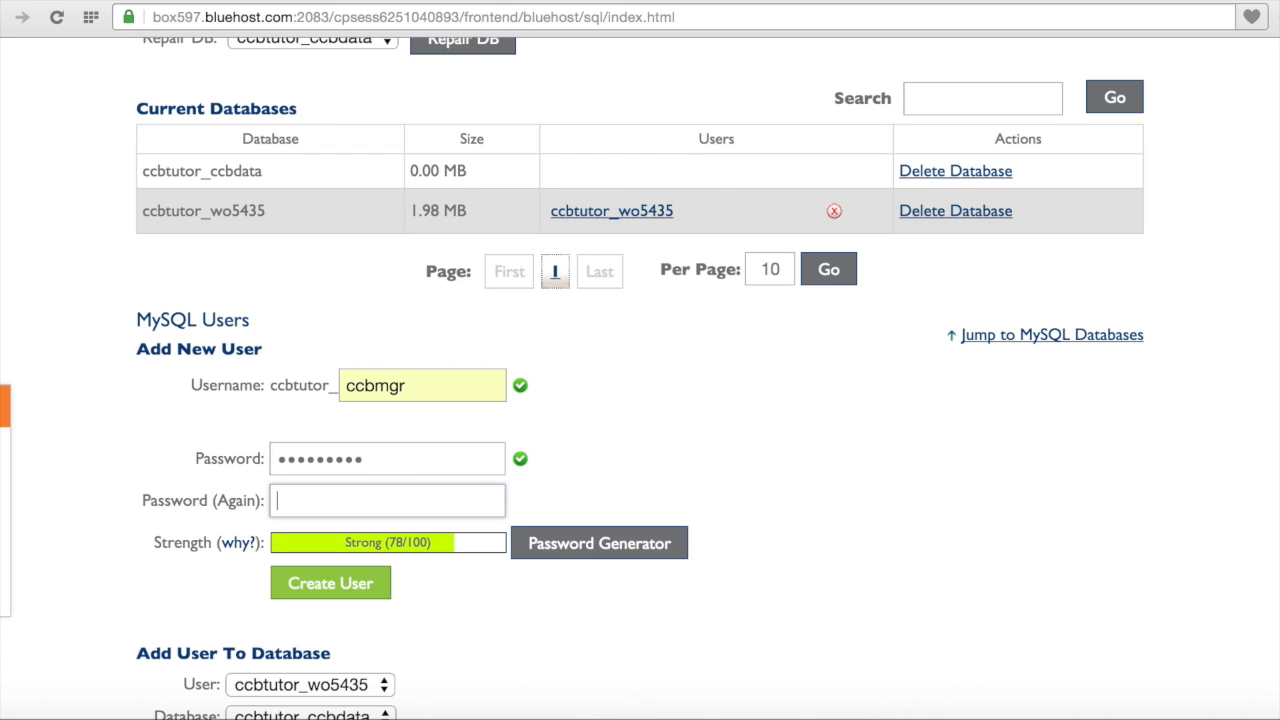
pyautogui.write('*********')
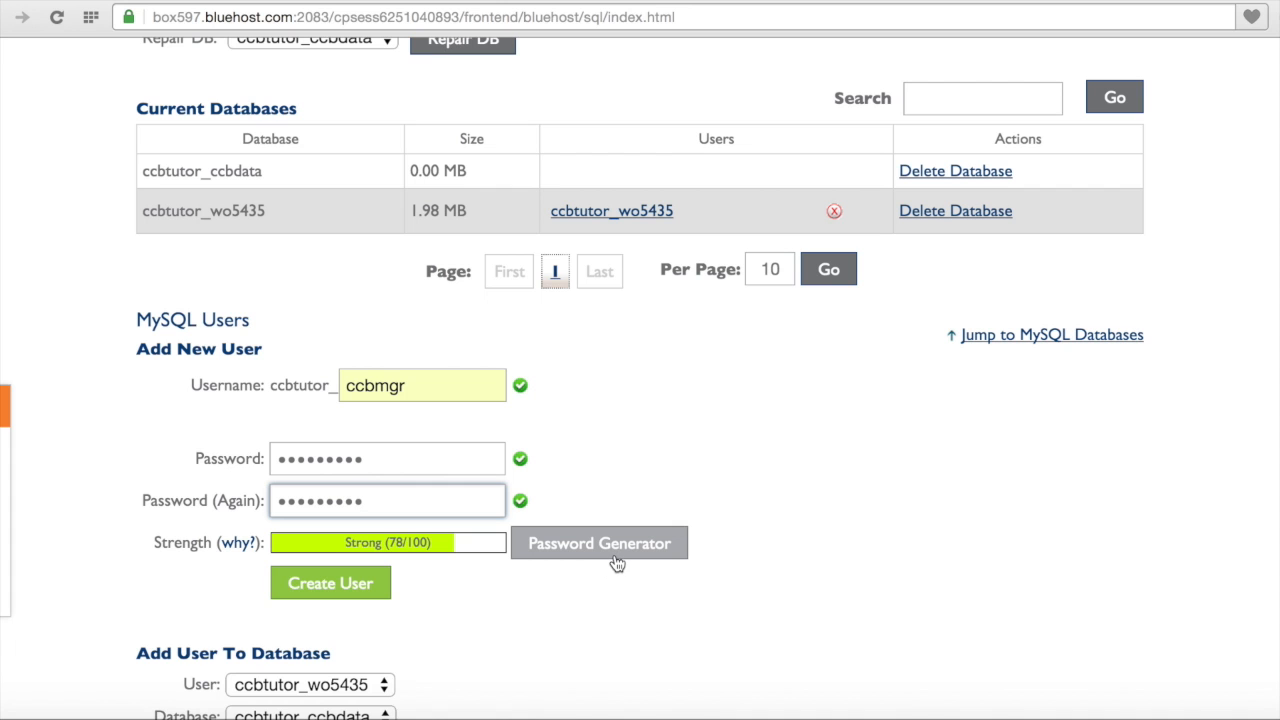
pyautogui.scroll(-3, 553, 605)
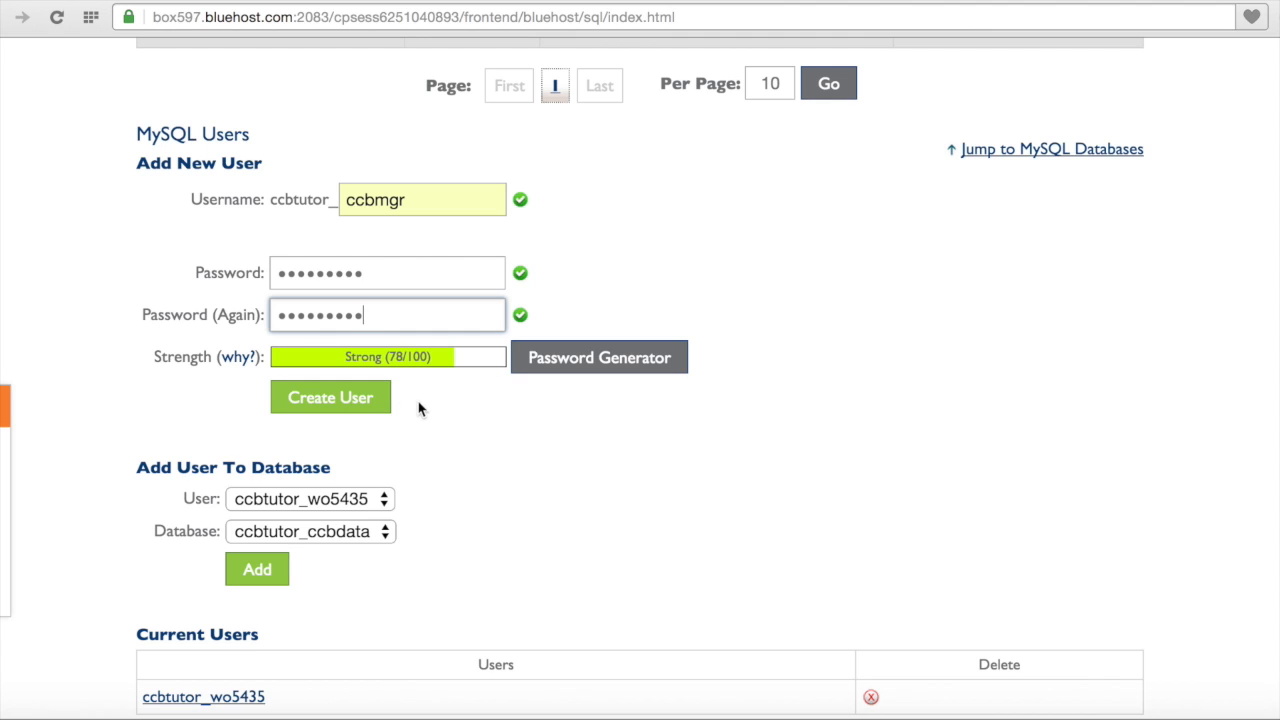
pyautogui.click(357, 403)
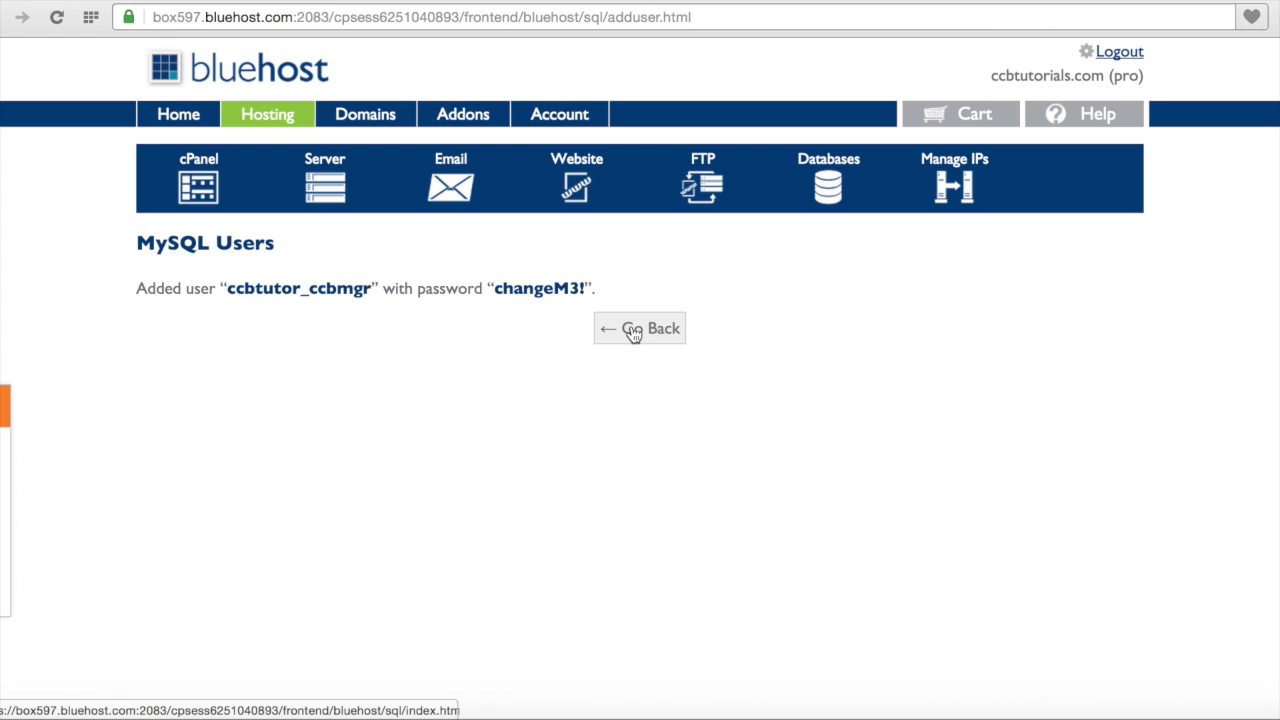
pyautogui.click(633, 331)
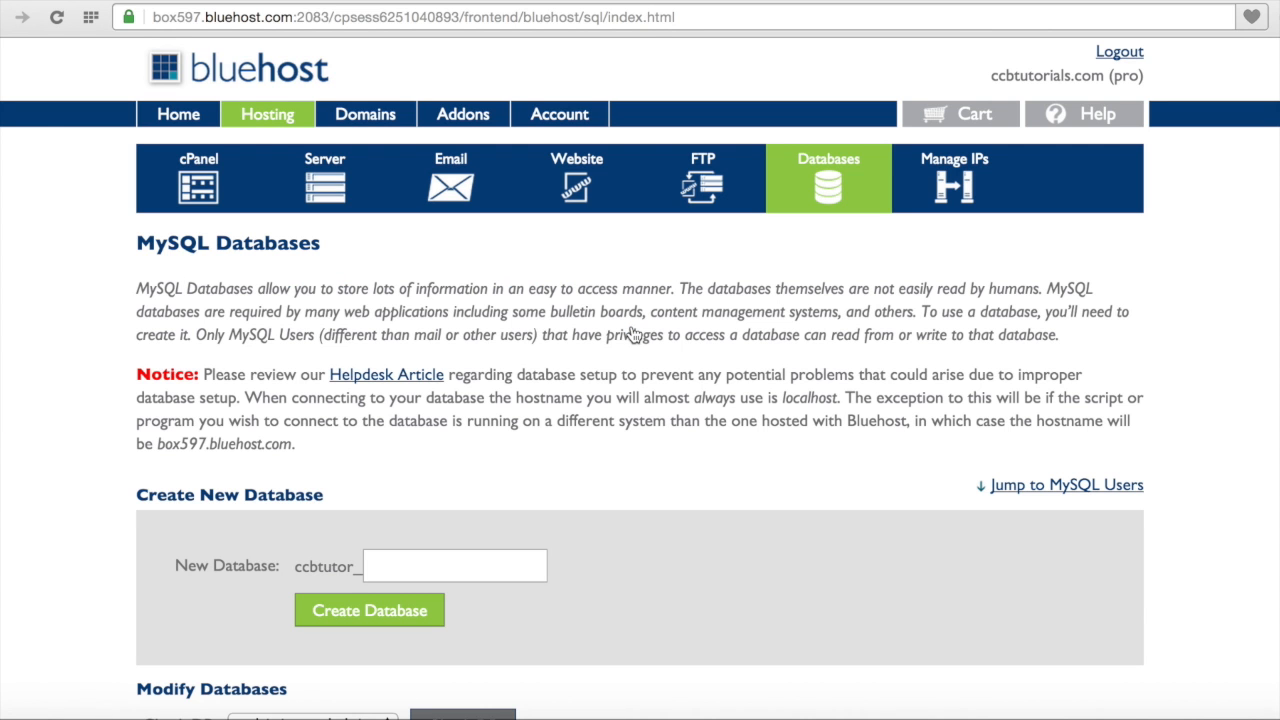
# Step: Add user ccbtutor_ccbmgr to database ccbtutor_ccbdata
pyautogui.scroll(-10, 612, 490)
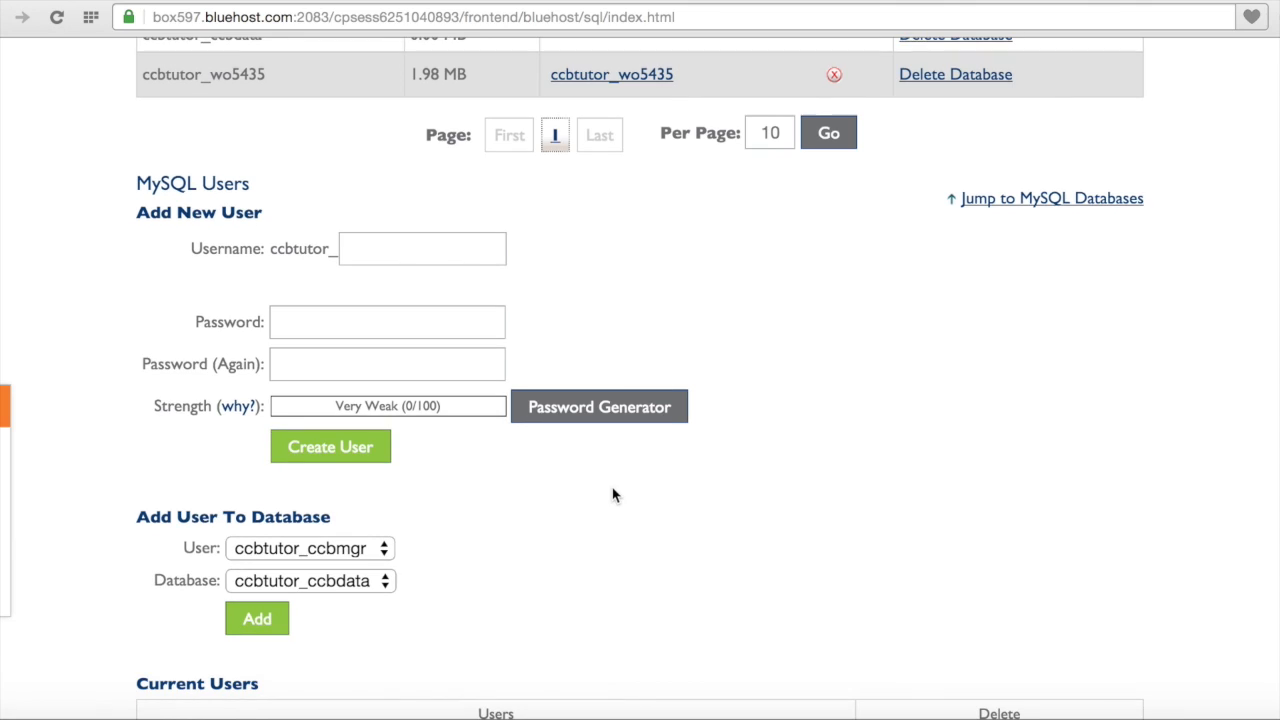
pyautogui.scroll(-2, 613, 495)
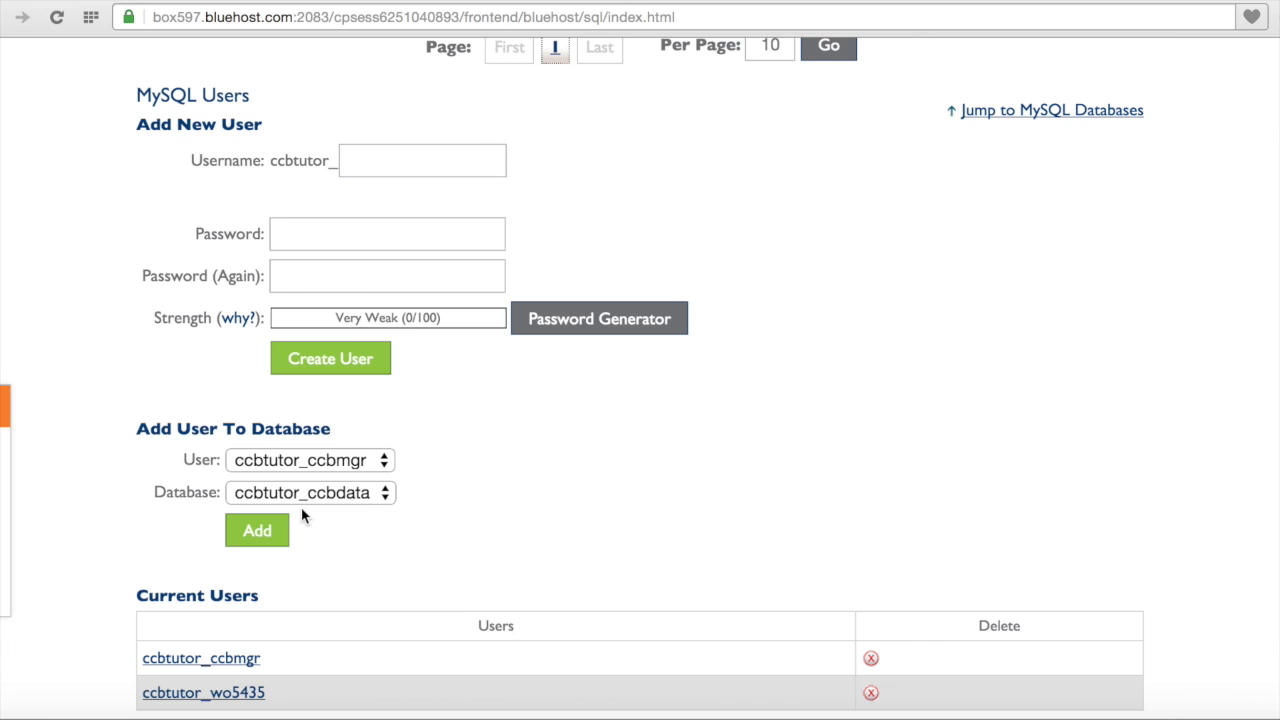
pyautogui.click(262, 531)
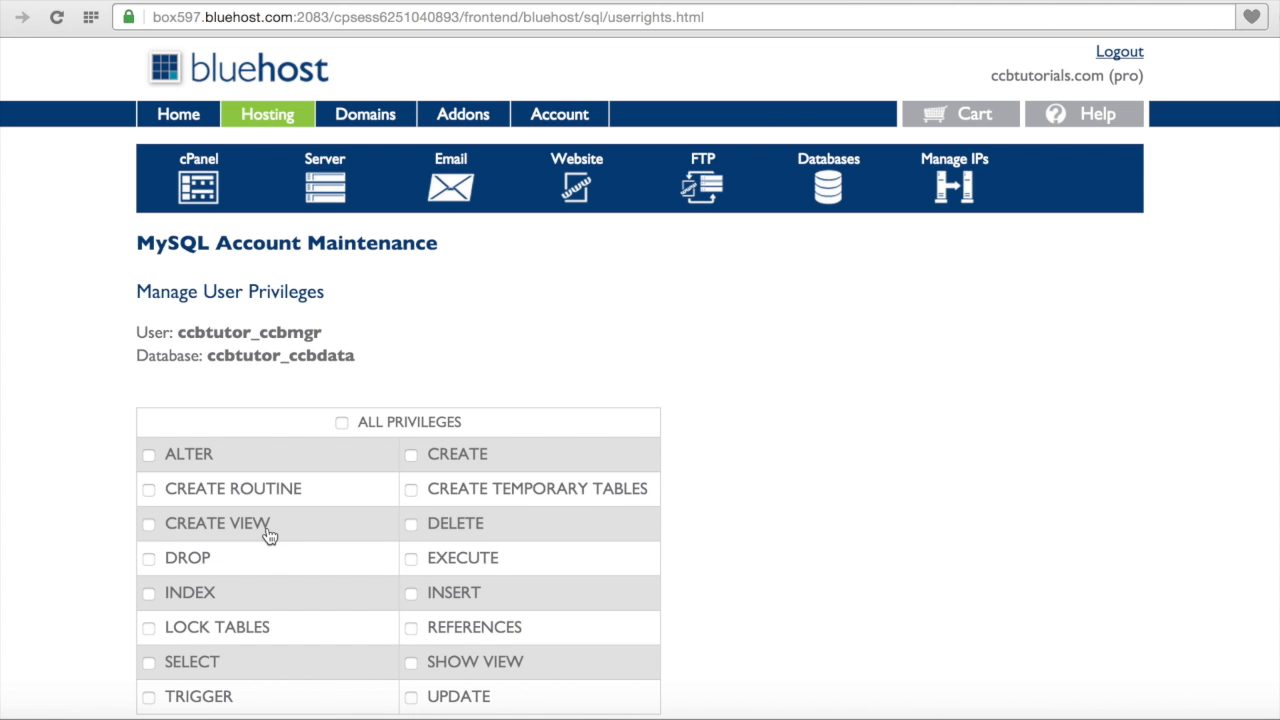
# Step: Grant the user all privileges on the database, apply the changes, and go back
pyautogui.click(342, 425)
pyautogui.scroll(-1, 723, 379)
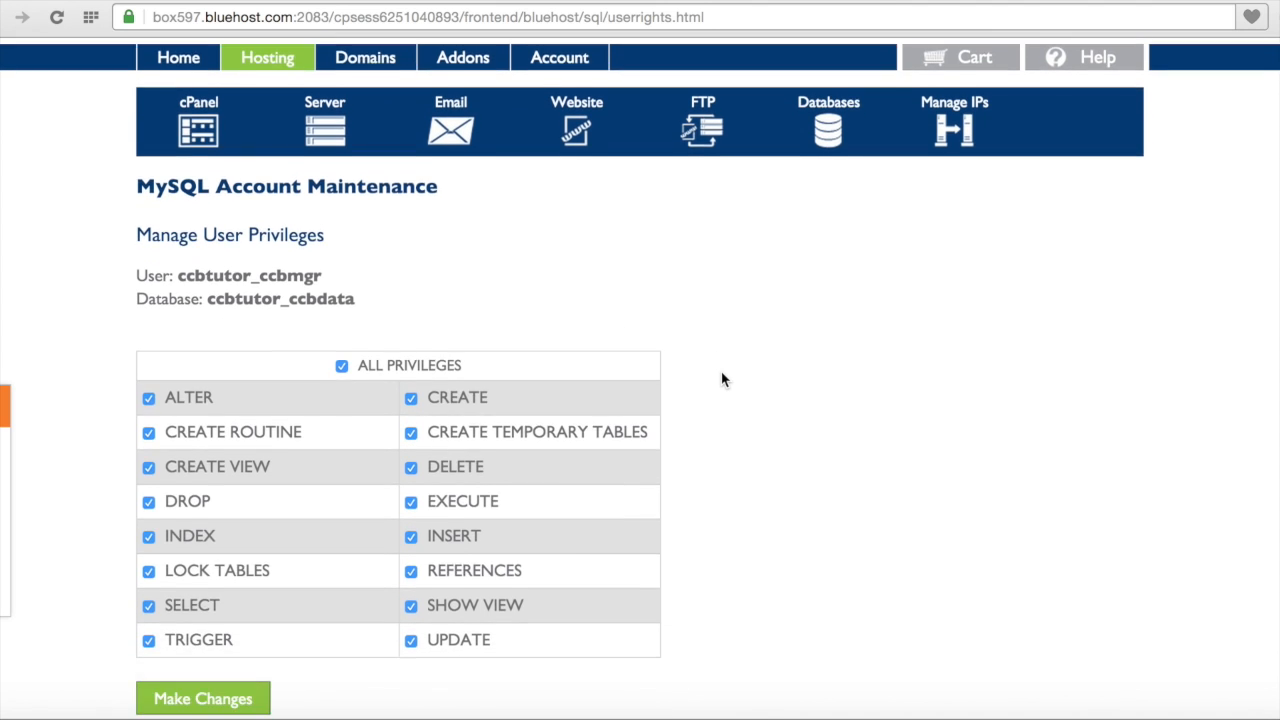
pyautogui.scroll(-1, 723, 379)
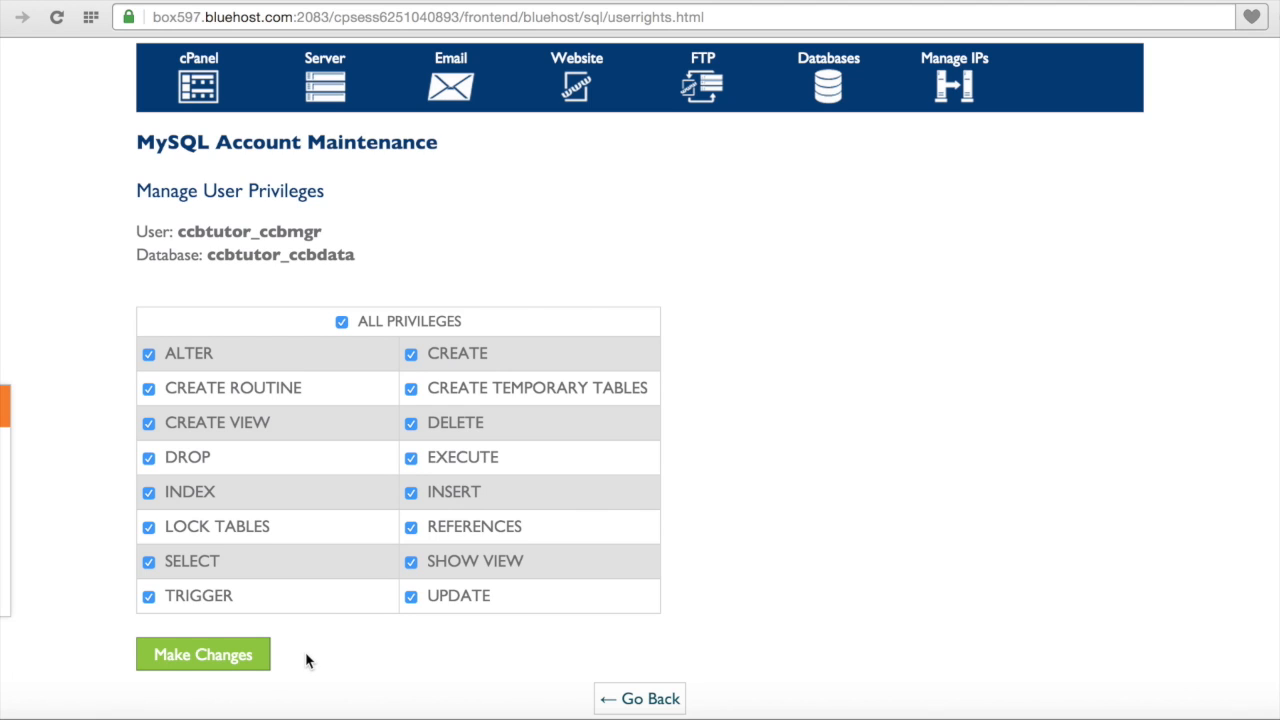
pyautogui.click(252, 658)
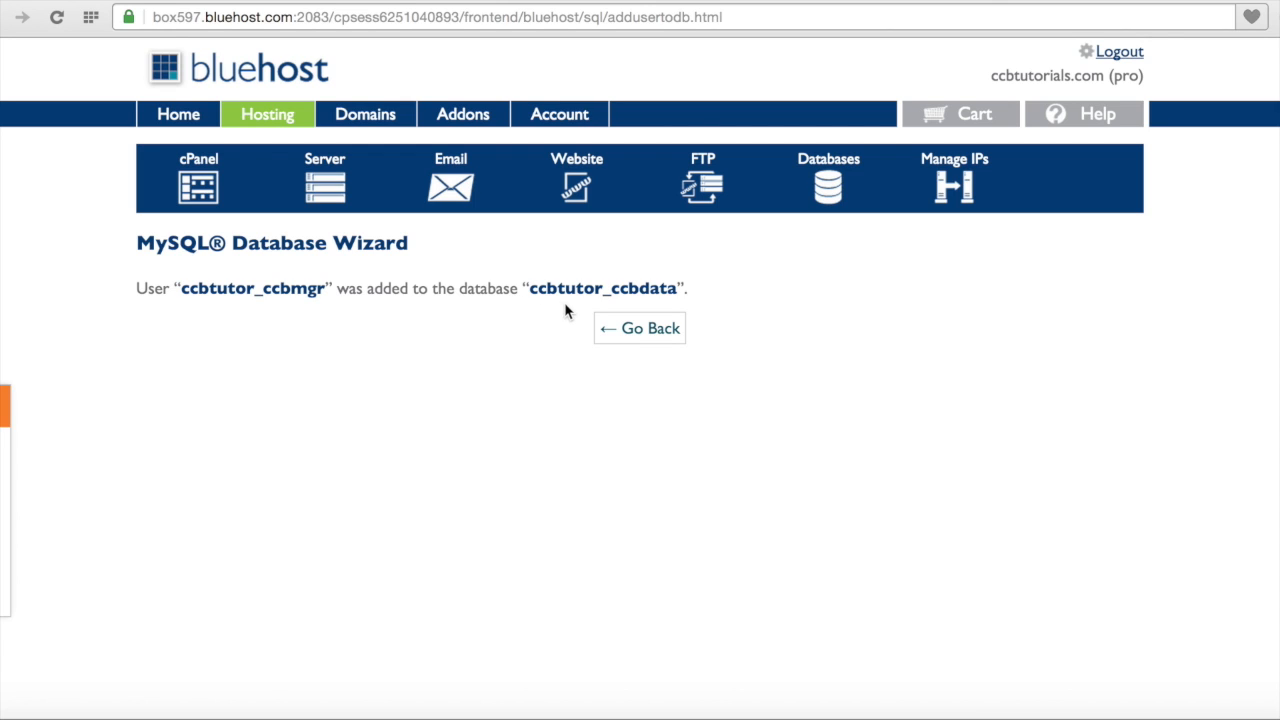
pyautogui.click(643, 338)
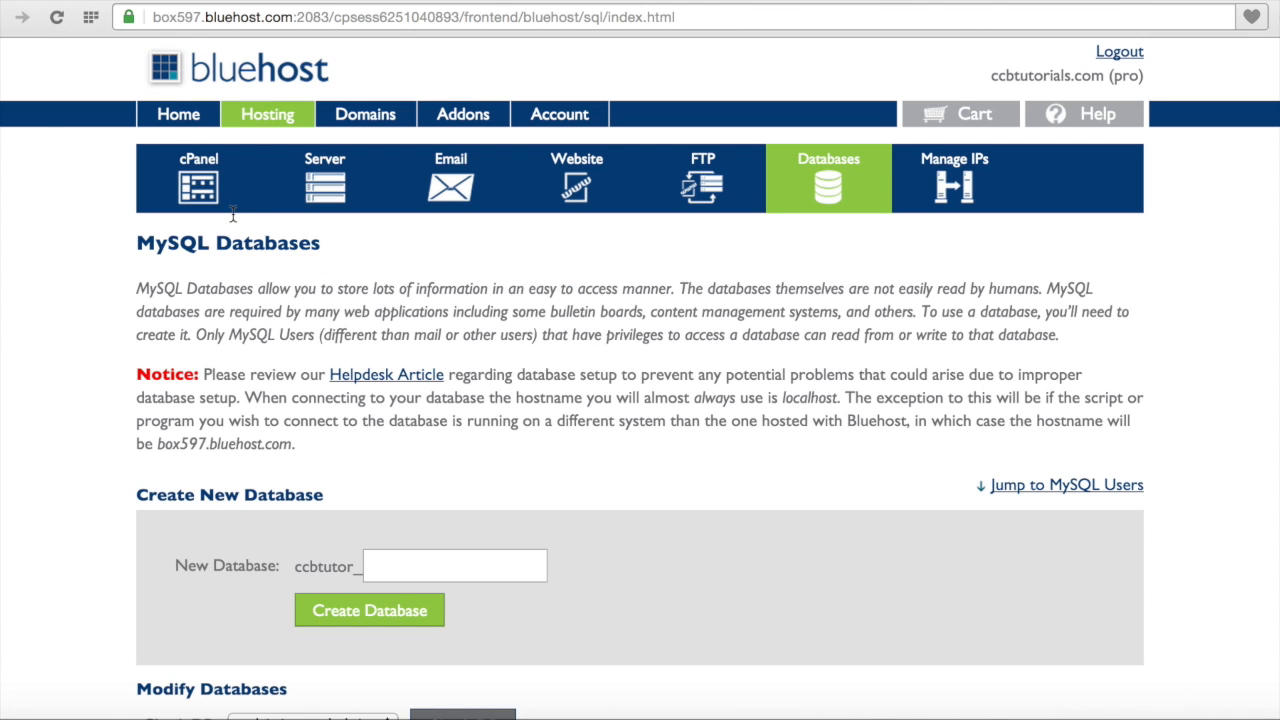
# Step: Return to the hosting home page and close the welcome message
pyautogui.click(185, 123)
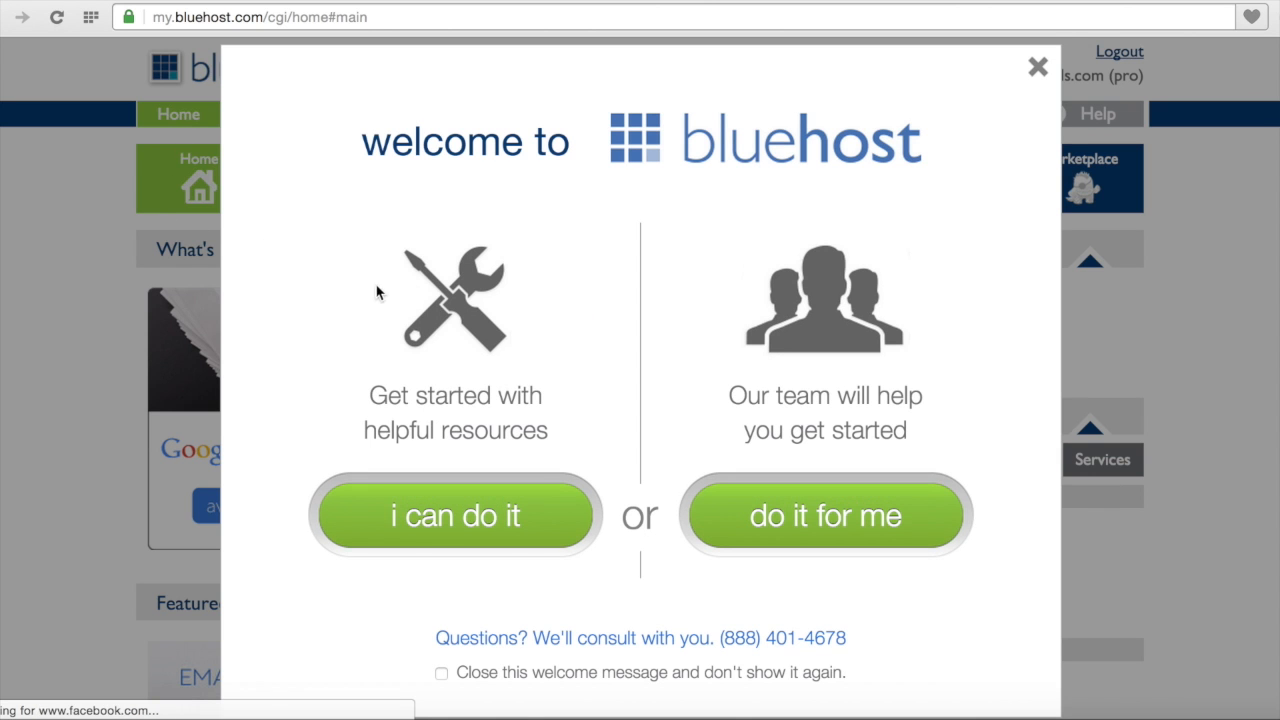
pyautogui.click(1038, 68)
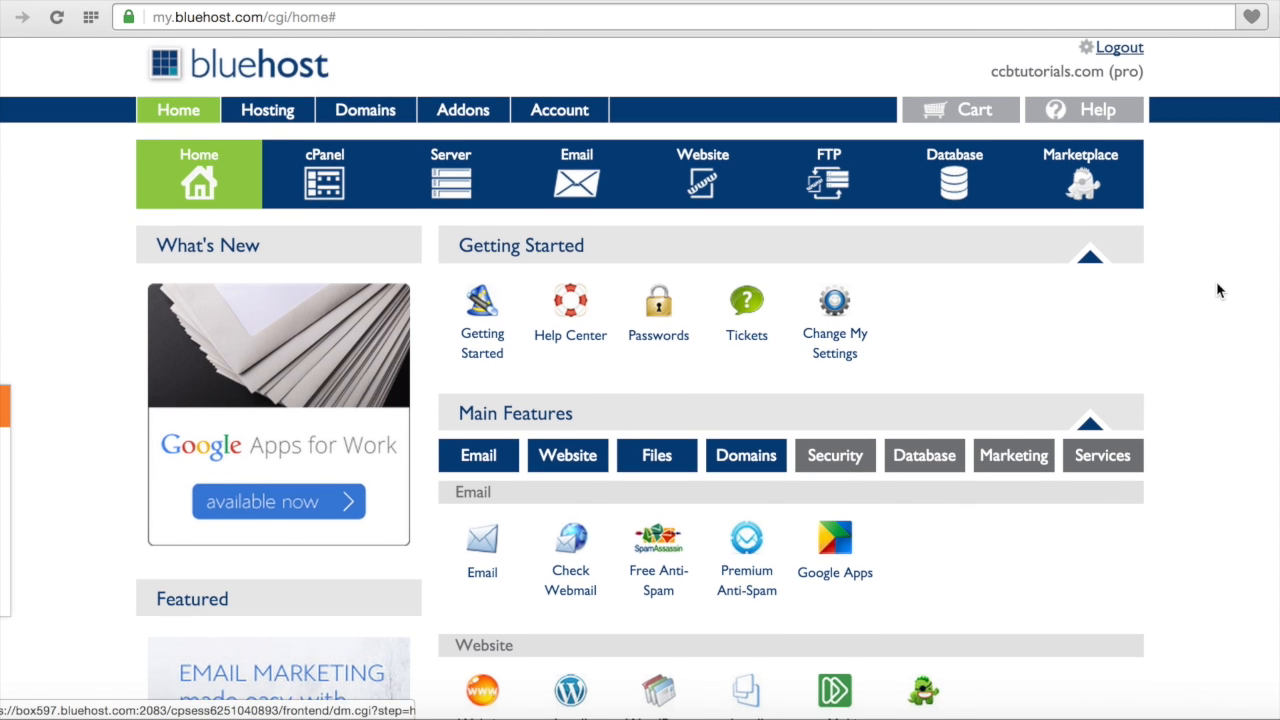
pyautogui.scroll(-1, 1217, 284)
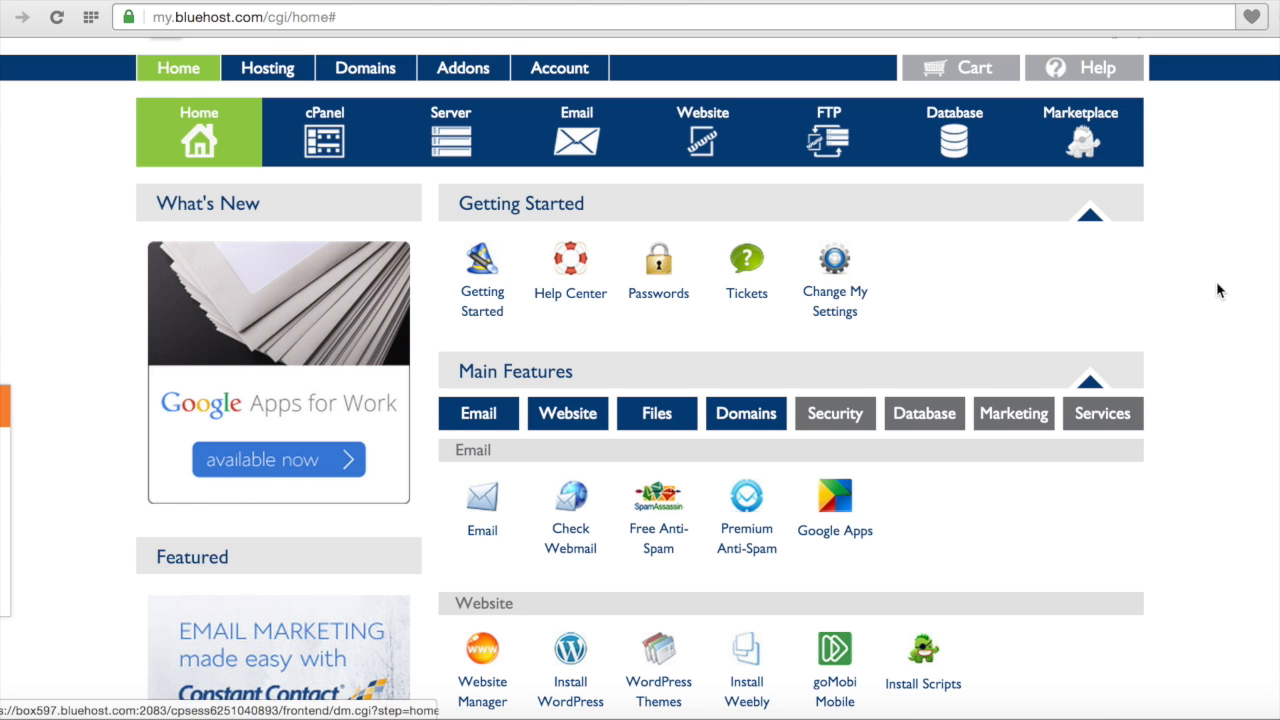
# Step: Show the Database features on the hosting home page and open phpMyAdmin
pyautogui.scroll(-5, 1217, 288)
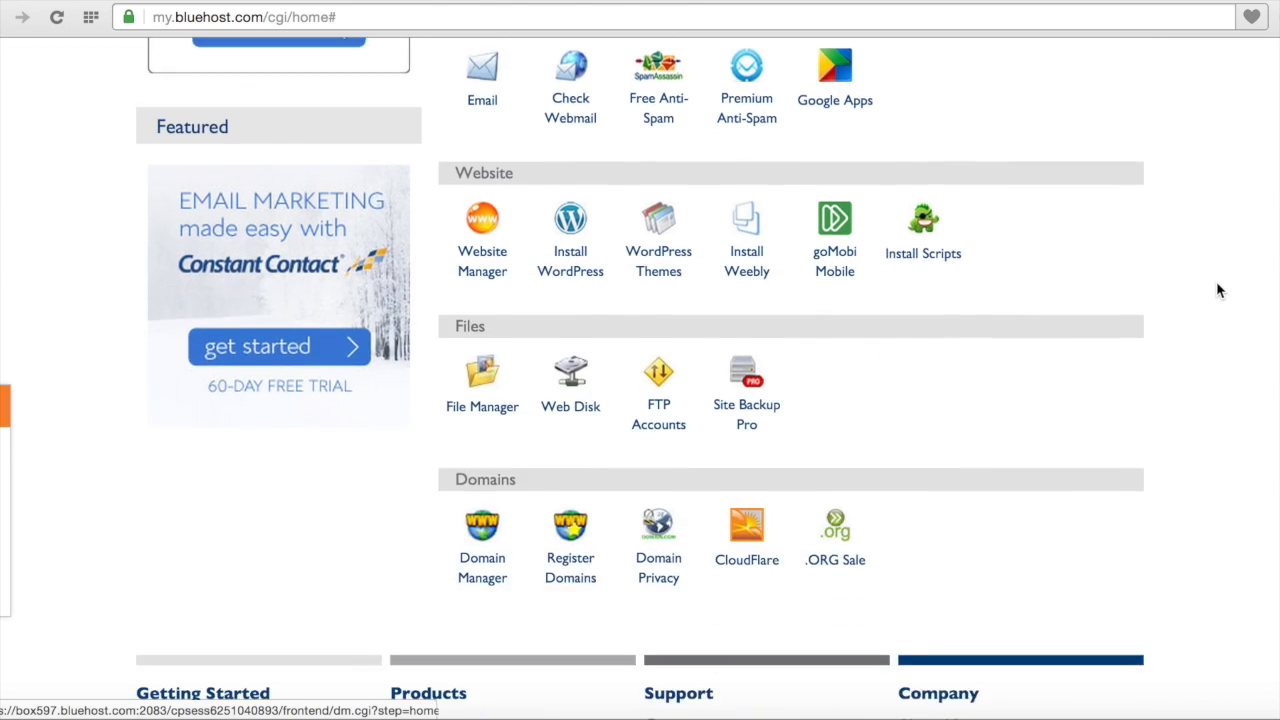
pyautogui.scroll(1, 1216, 281)
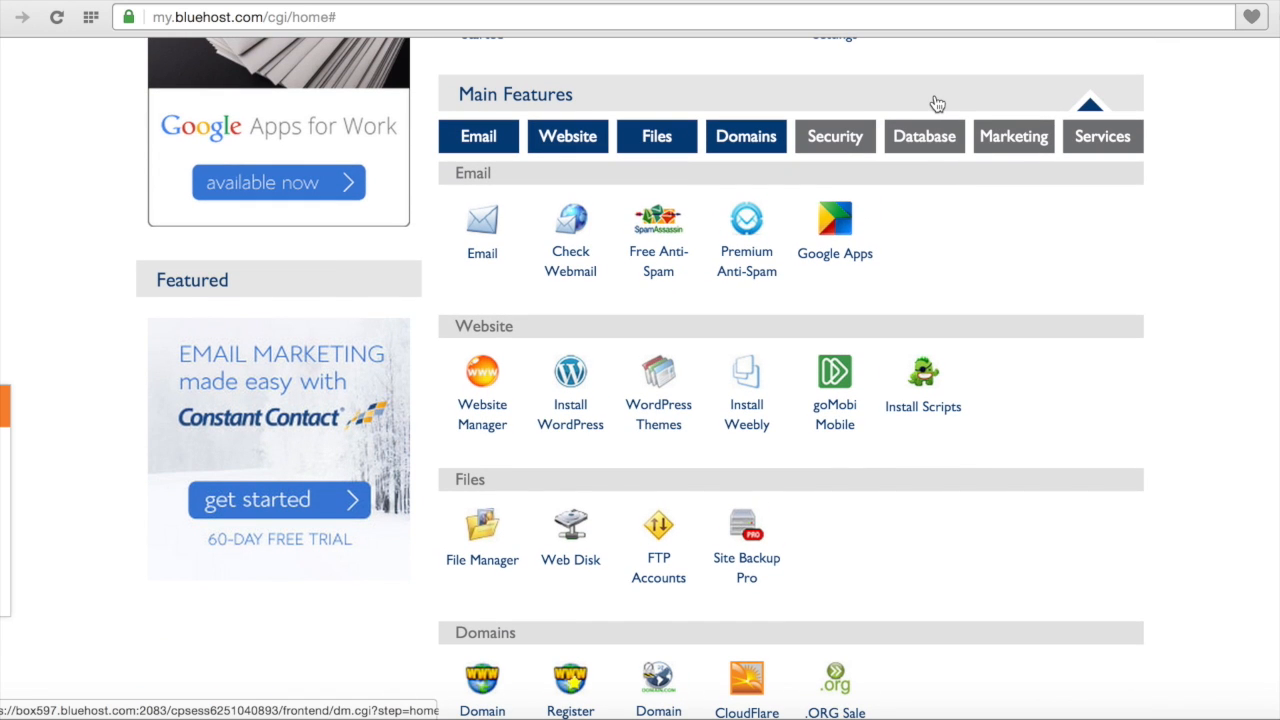
pyautogui.click(935, 142)
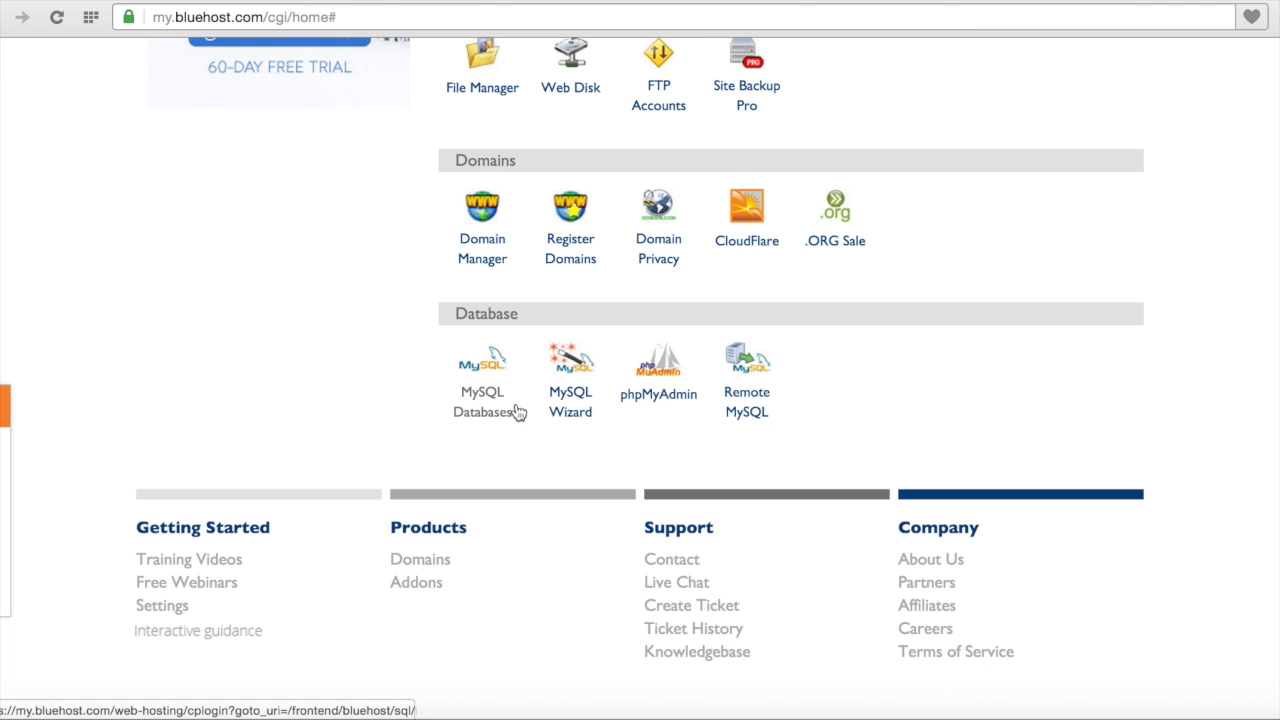
pyautogui.click(666, 402)
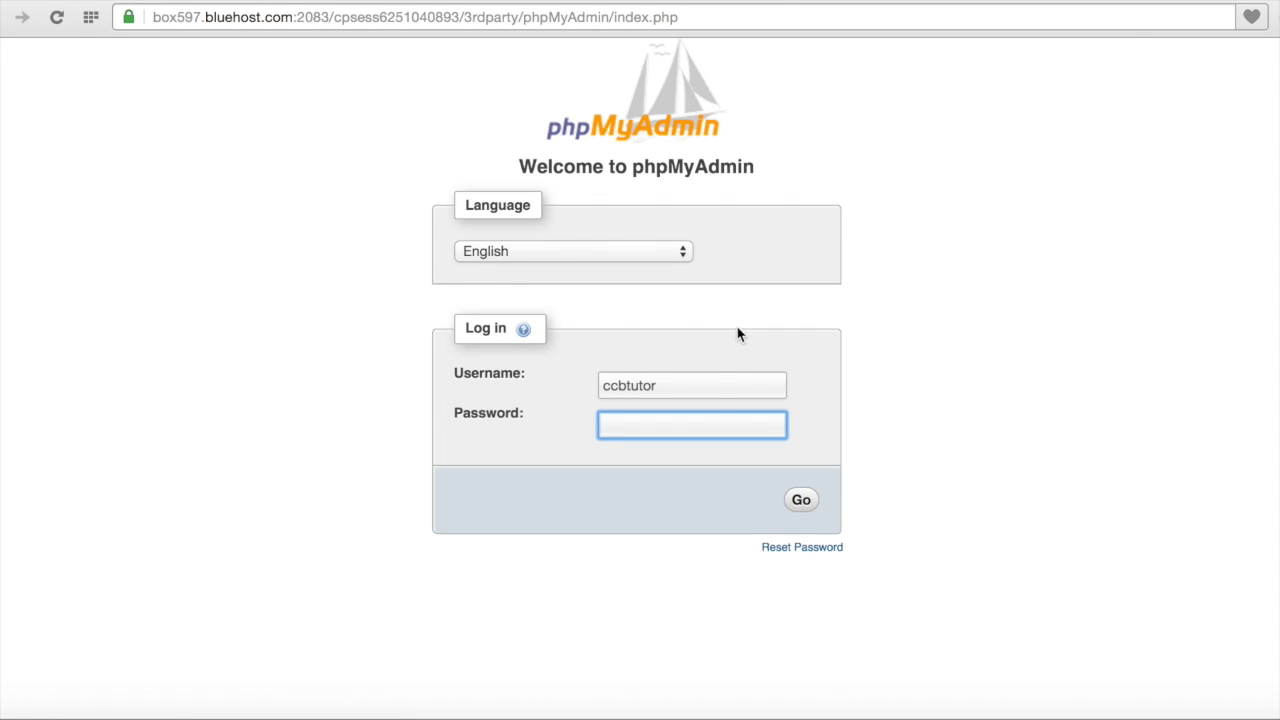
# Step: Log in to phpMyAdmin as ccbtutor_ccbmgr with the user's password
pyautogui.click(715, 385)
pyautogui.write('_')
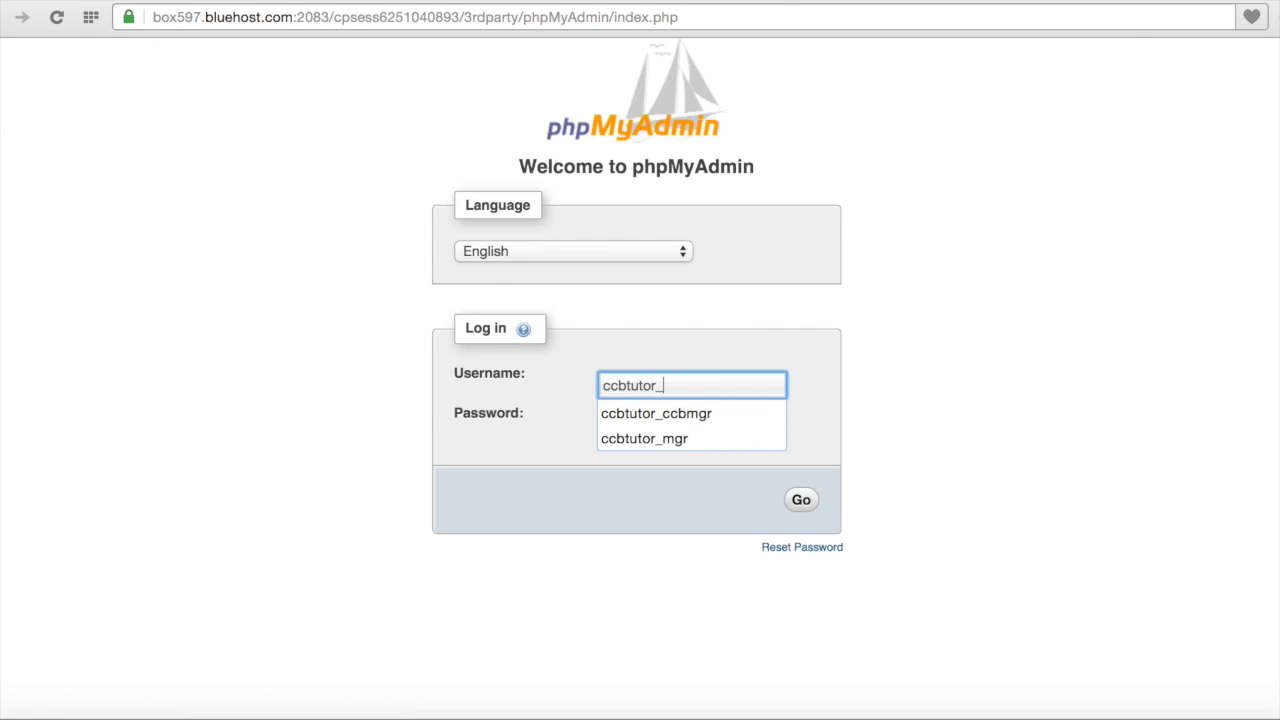
pyautogui.press('Down')
pyautogui.click(709, 414)
pyautogui.click(706, 425)
pyautogui.write('•••••••••')
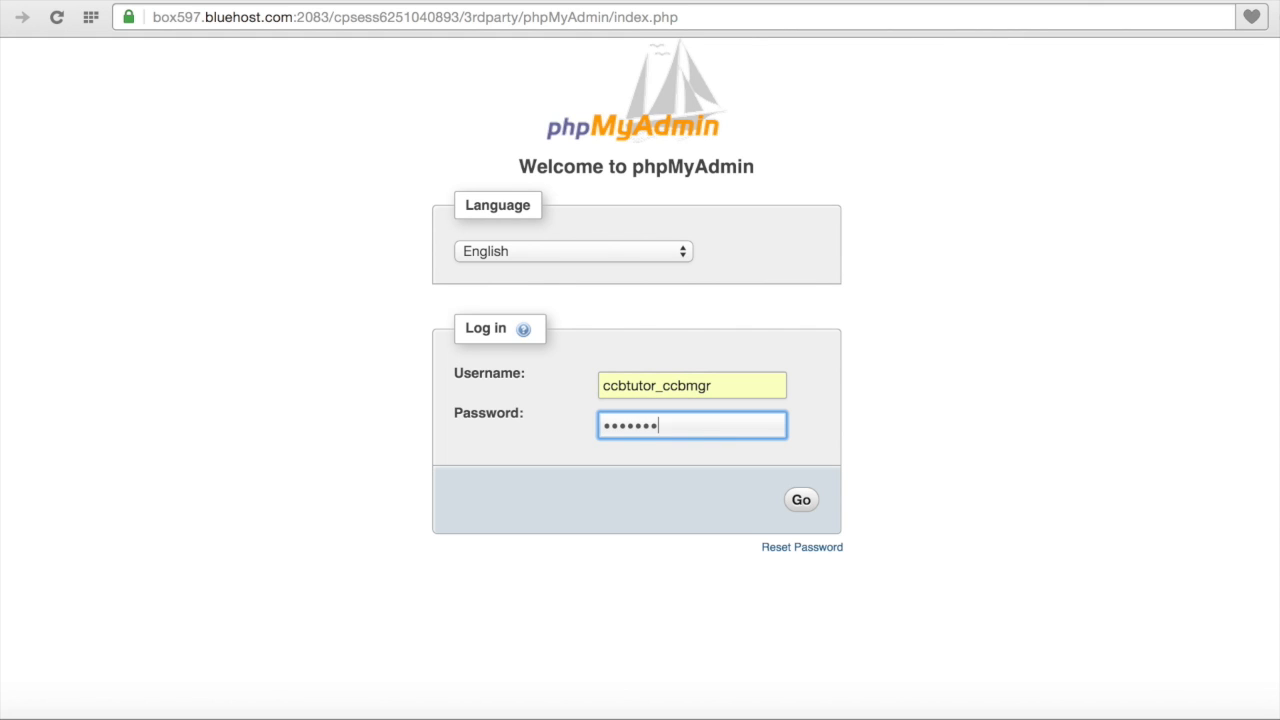
pyautogui.click(801, 503)
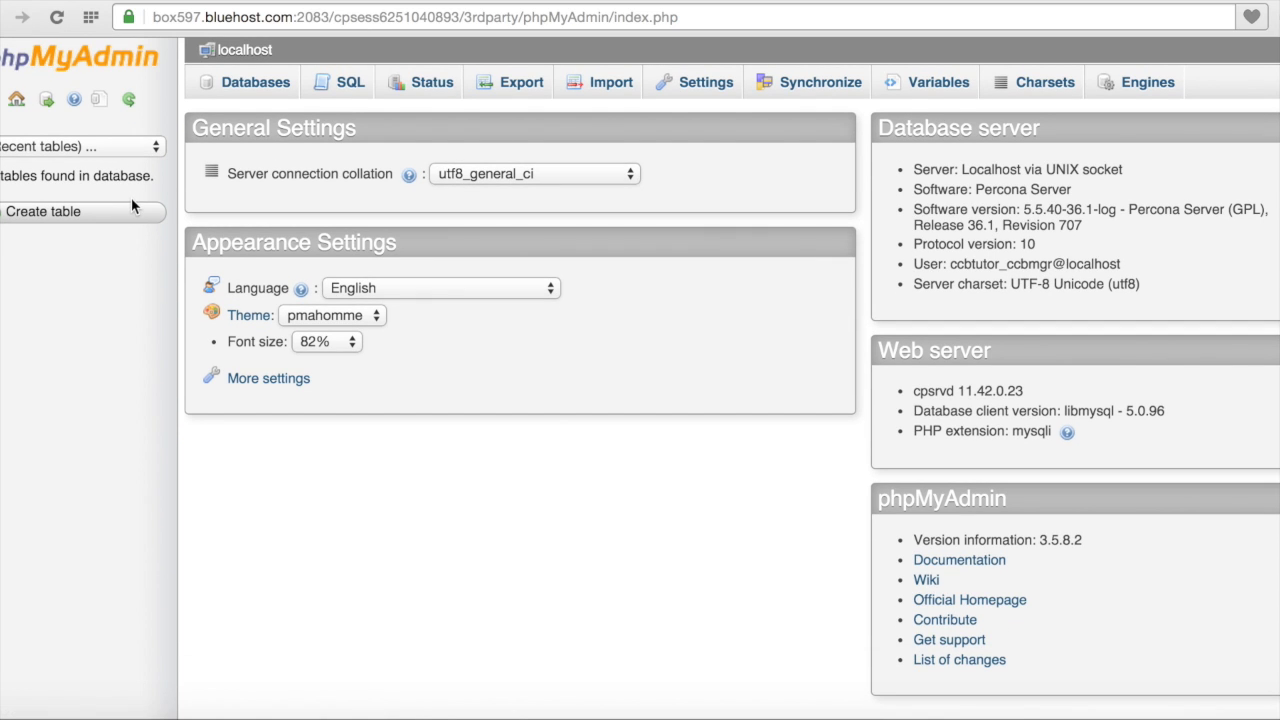
# Step: Open the ccbtutor_ccbdata database from the Databases list
pyautogui.click(251, 90)
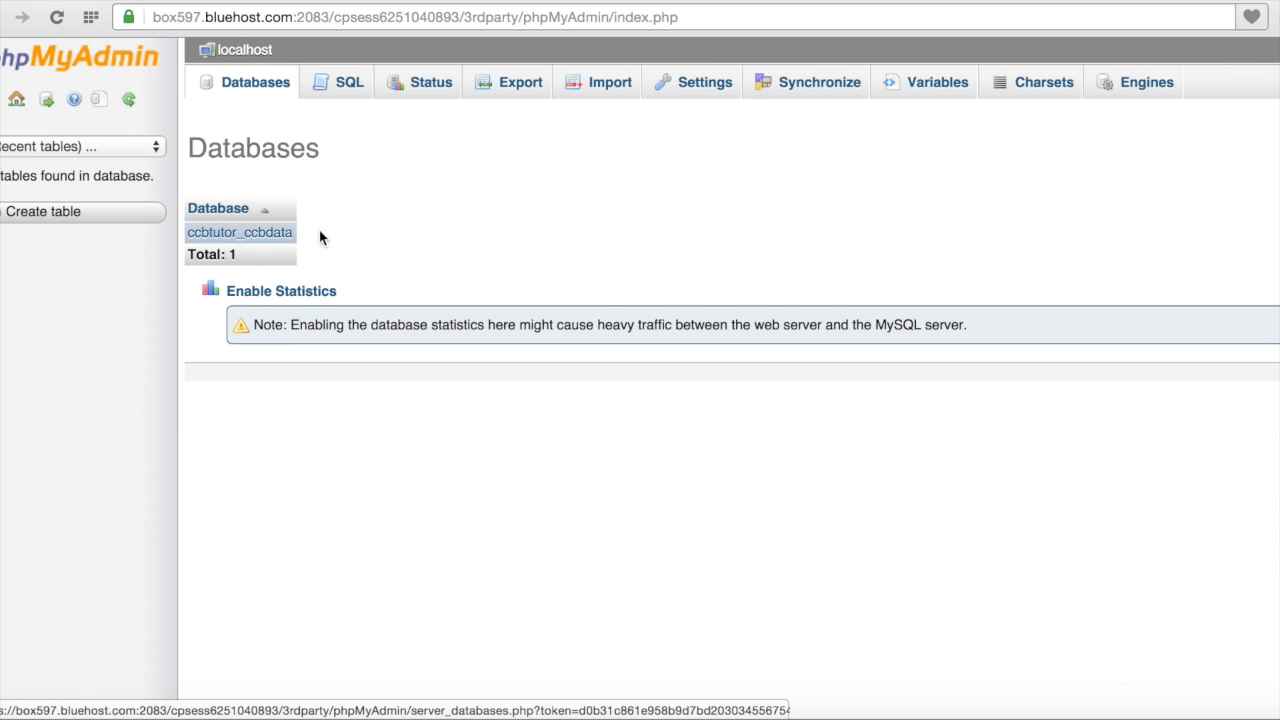
pyautogui.click(276, 84)
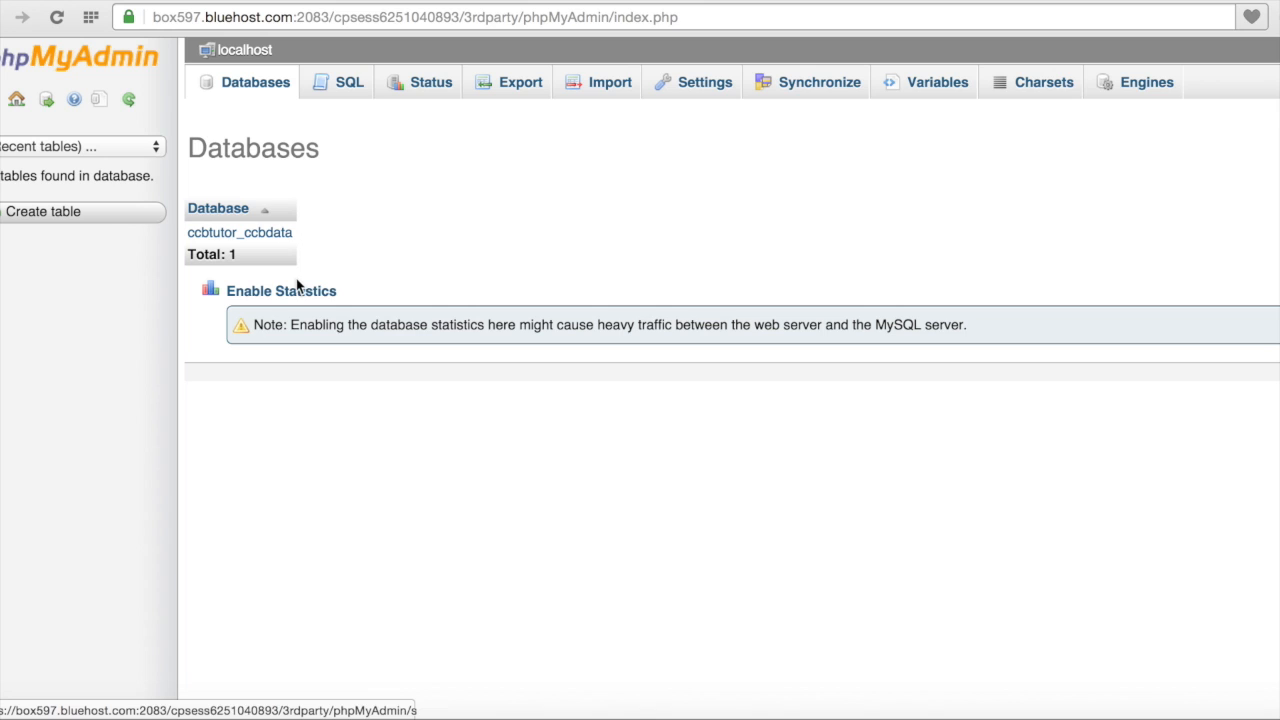
pyautogui.click(268, 232)
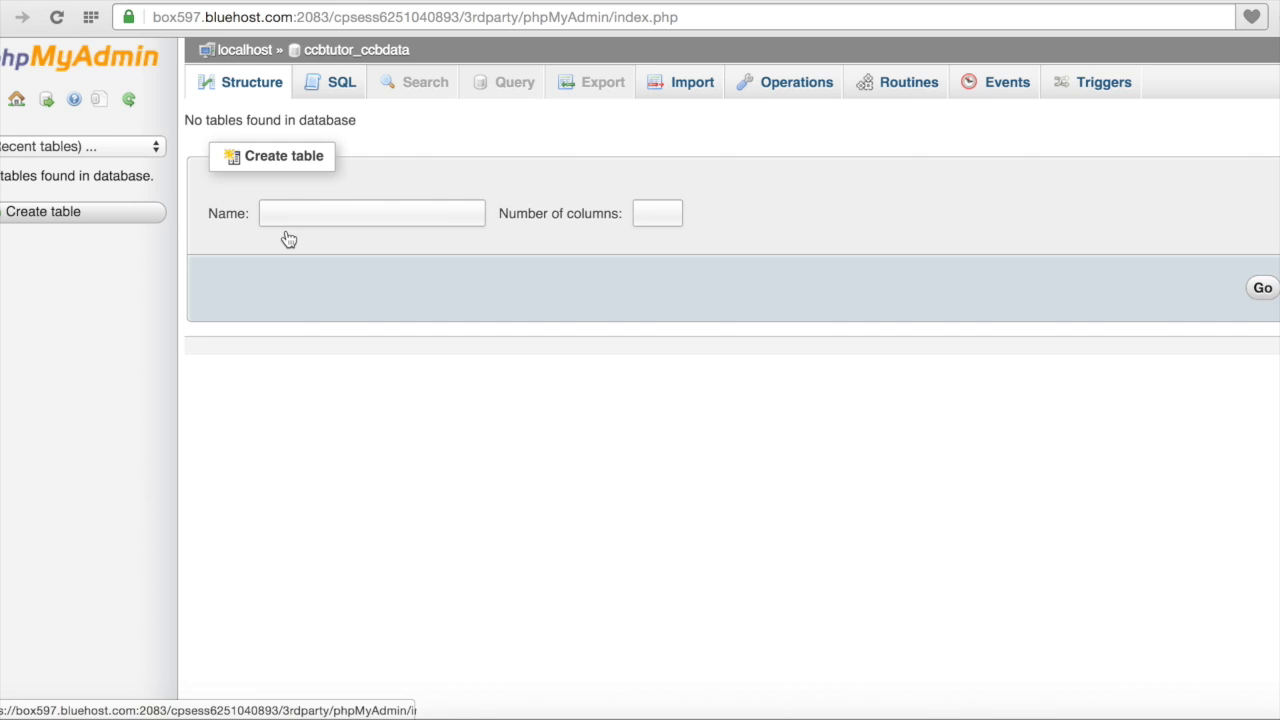
# Step: Start creating a table named test with 1 column
pyautogui.click(304, 220)
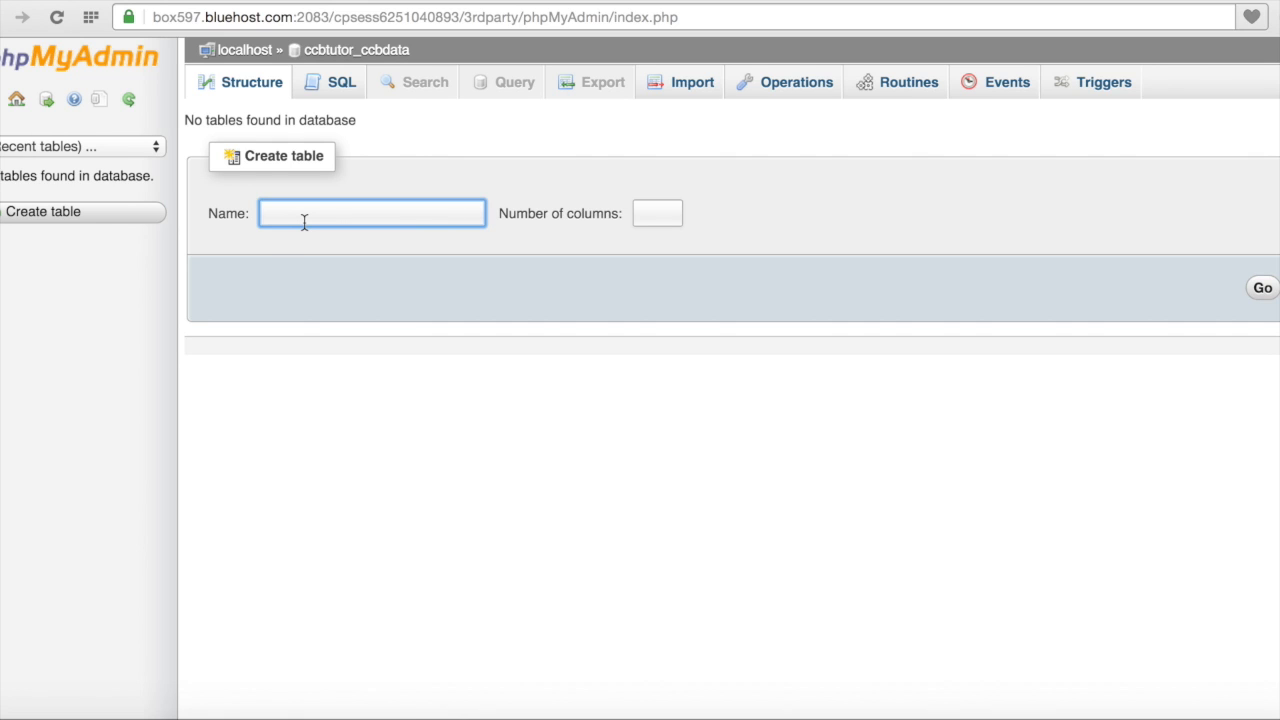
pyautogui.write('test')
pyautogui.click(666, 218)
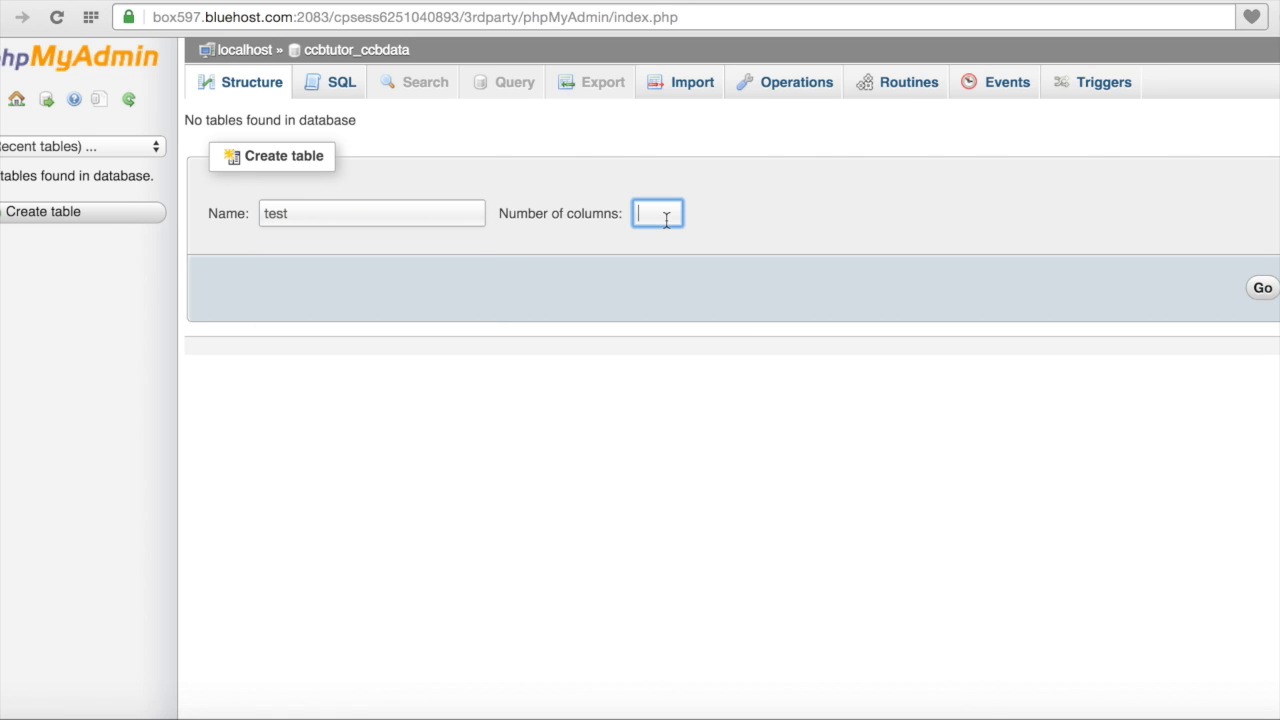
pyautogui.click(666, 218)
pyautogui.write('1')
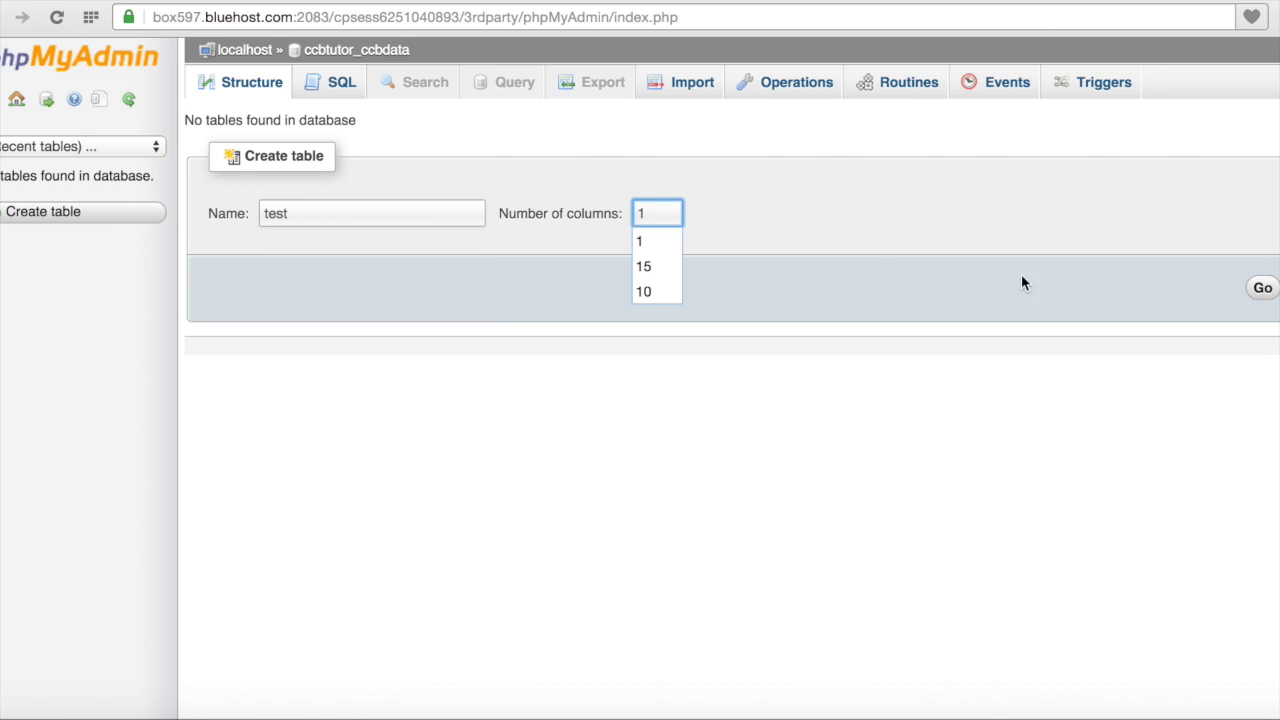
pyautogui.click(1263, 290)
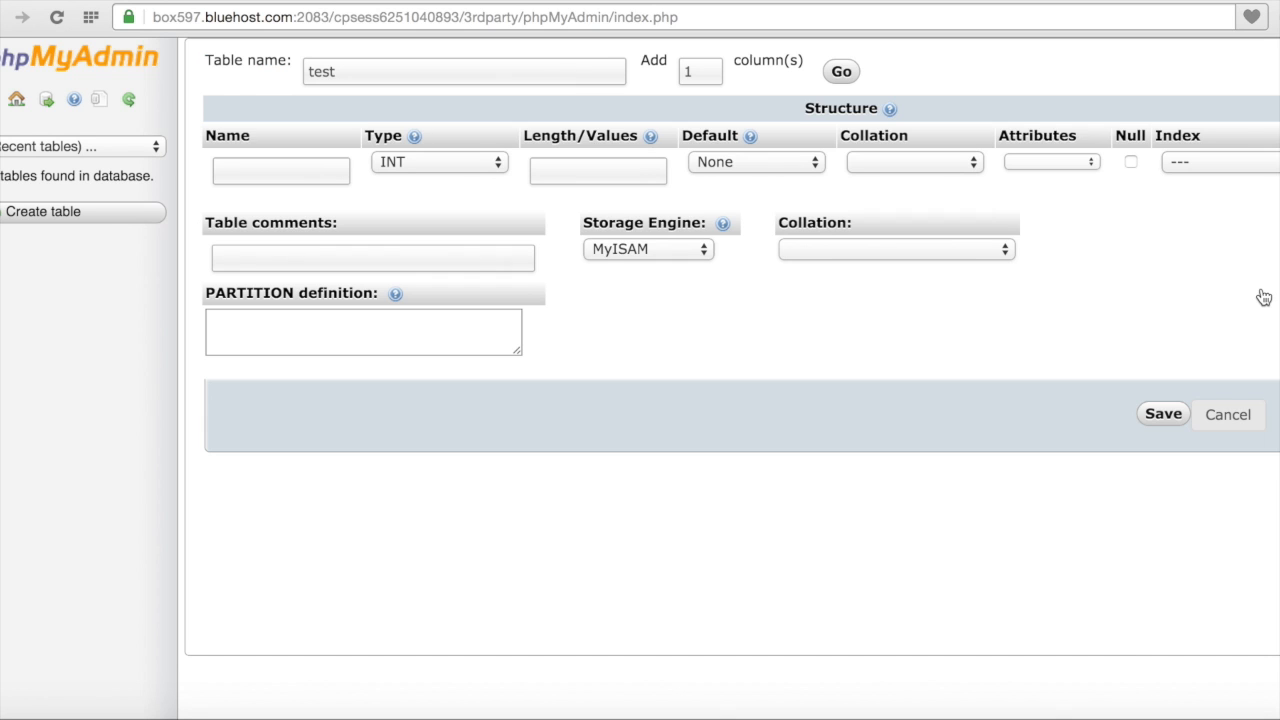
# Step: Name the column primaryid, give it the UNSIGNED attribute and a PRIMARY index
pyautogui.click(313, 173)
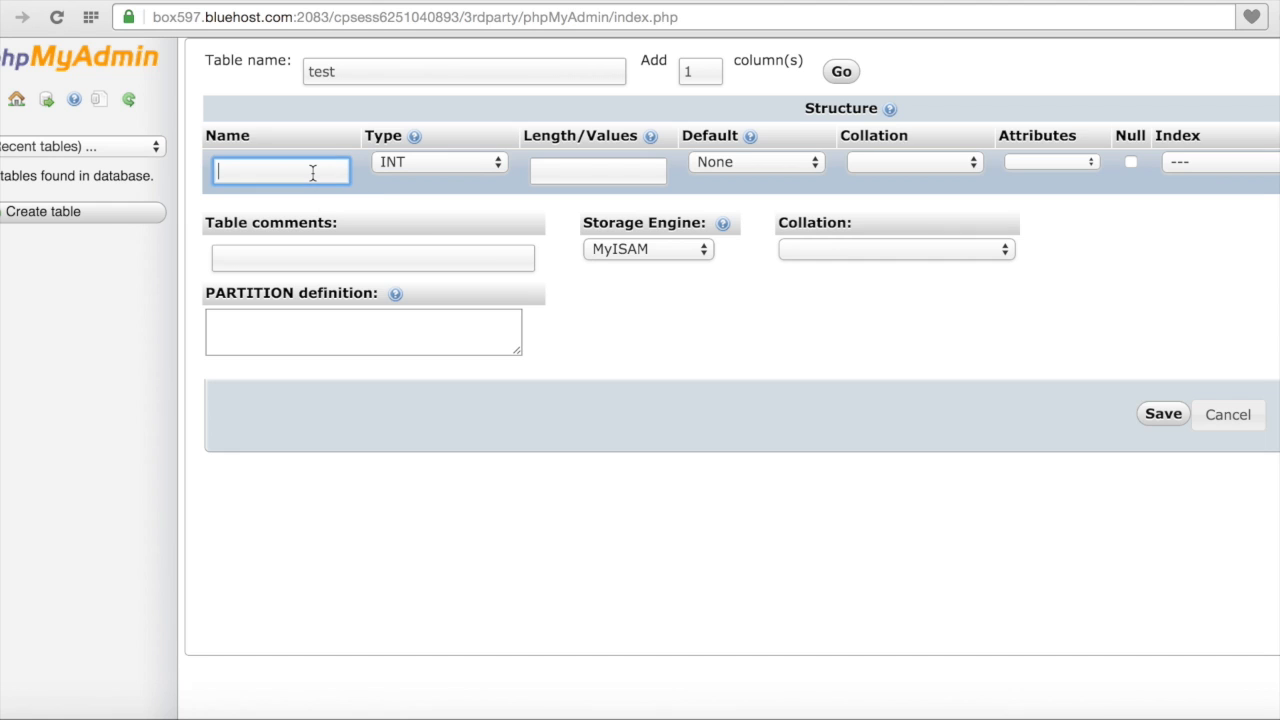
pyautogui.write('pk')
pyautogui.write('id')
pyautogui.write('rimary')
pyautogui.press('Delete')
pyautogui.click(1077, 163)
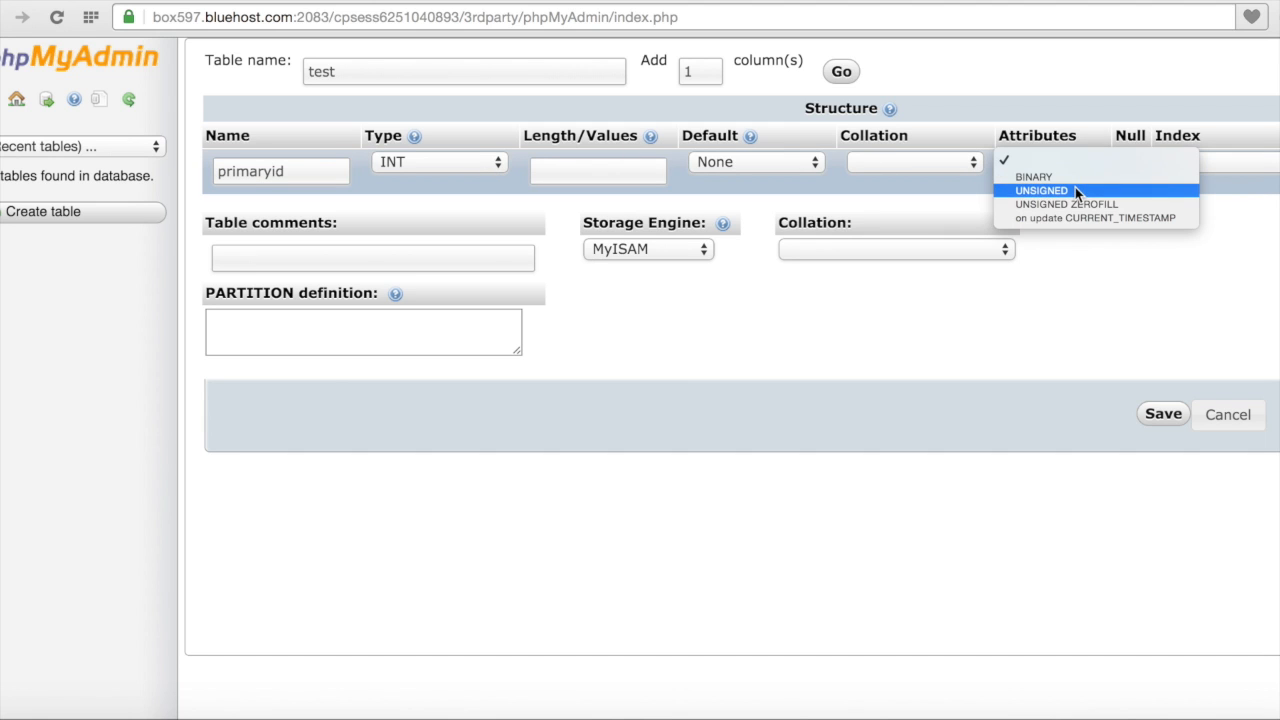
pyautogui.click(1075, 190)
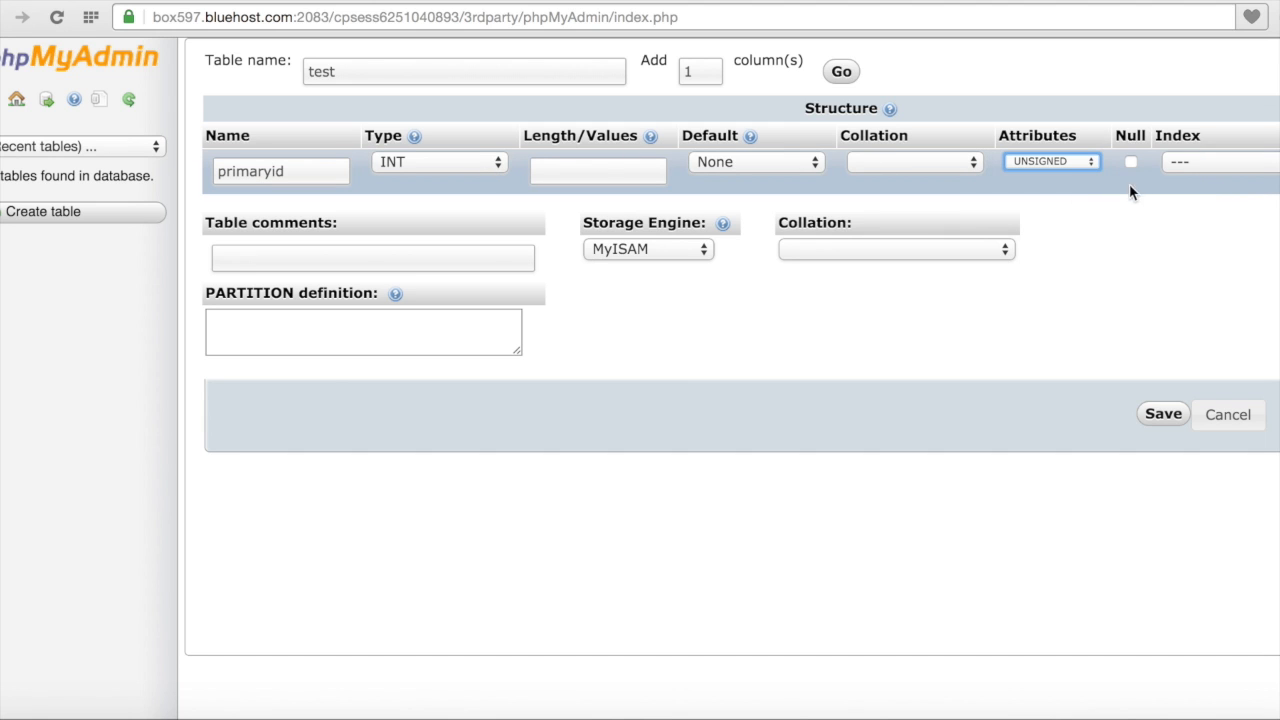
pyautogui.click(1195, 167)
pyautogui.click(1200, 180)
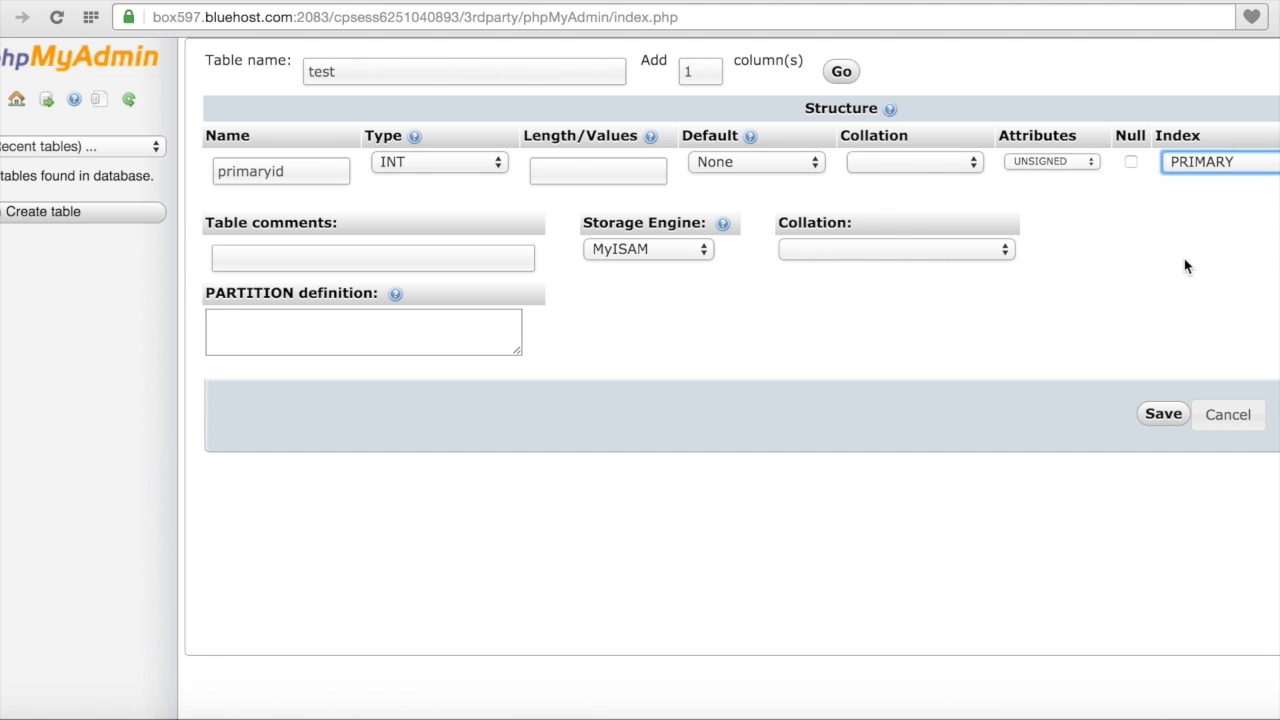
# Step: Enable AUTO_INCREMENT on primaryid, keep the MyISAM storage engine, and save the test table
pyautogui.hscroll(5, 1186, 266)
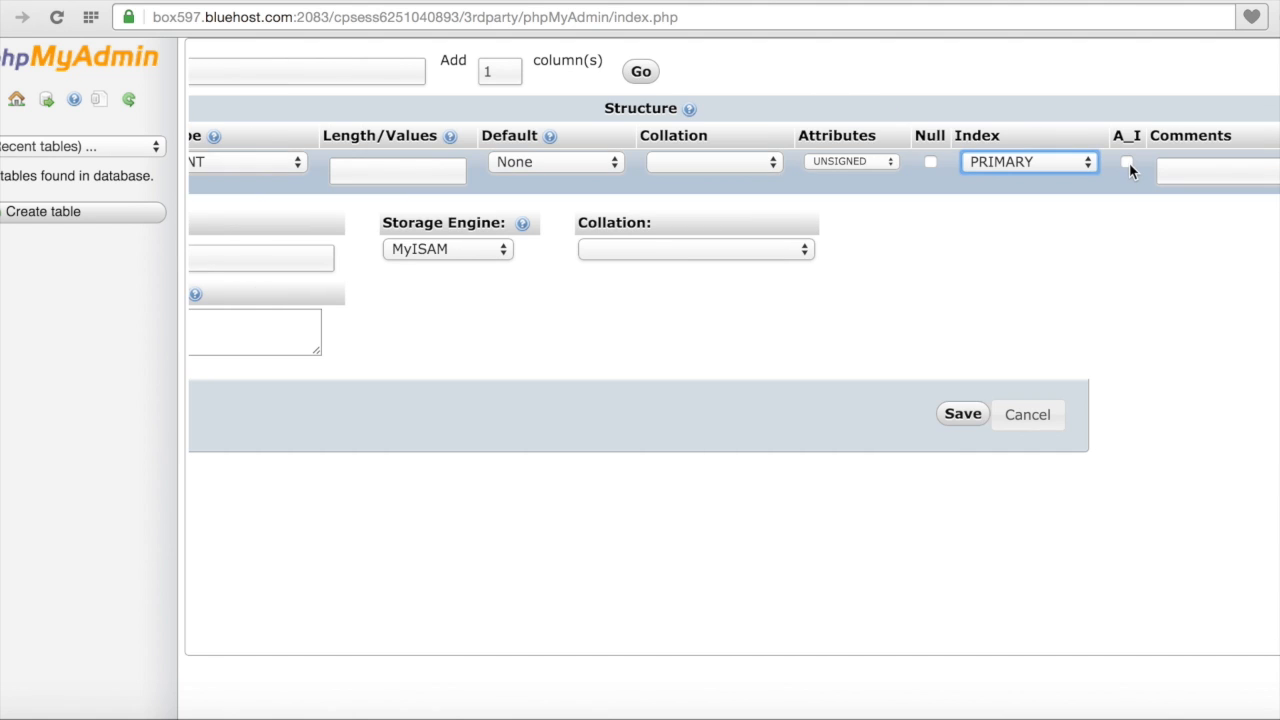
pyautogui.click(1128, 162)
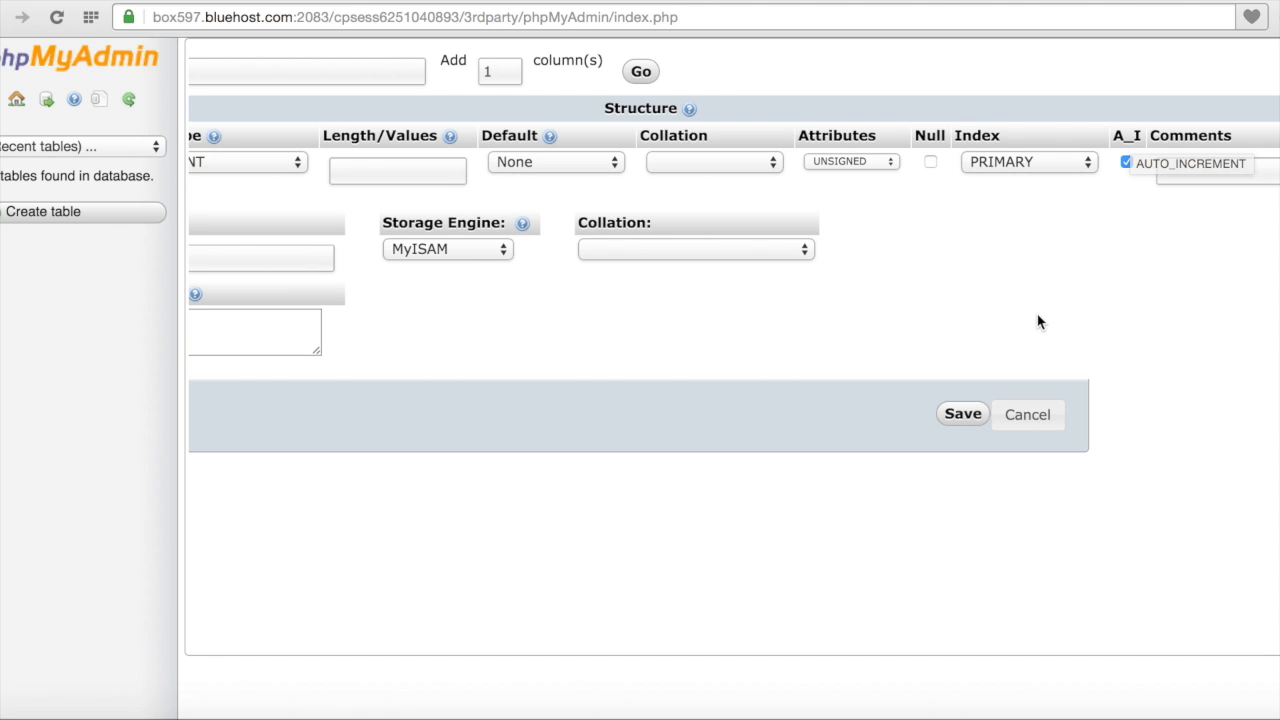
pyautogui.hscroll(-4, 1037, 314)
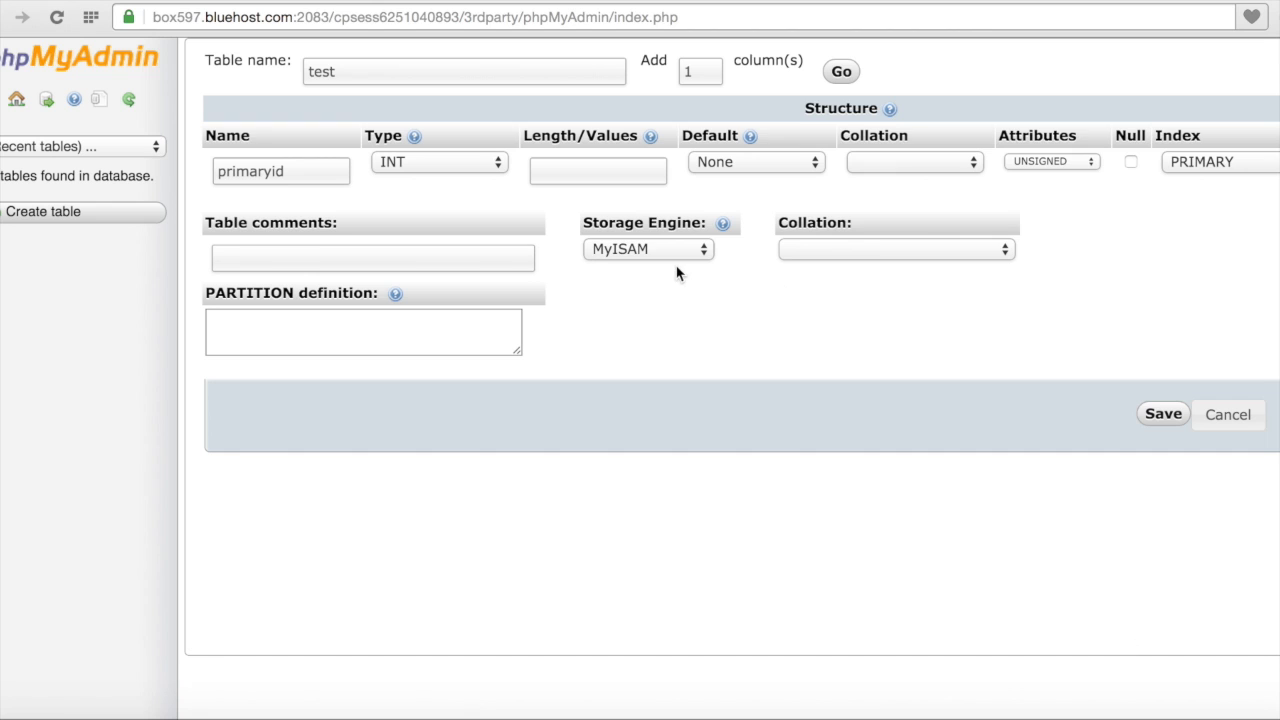
pyautogui.click(697, 250)
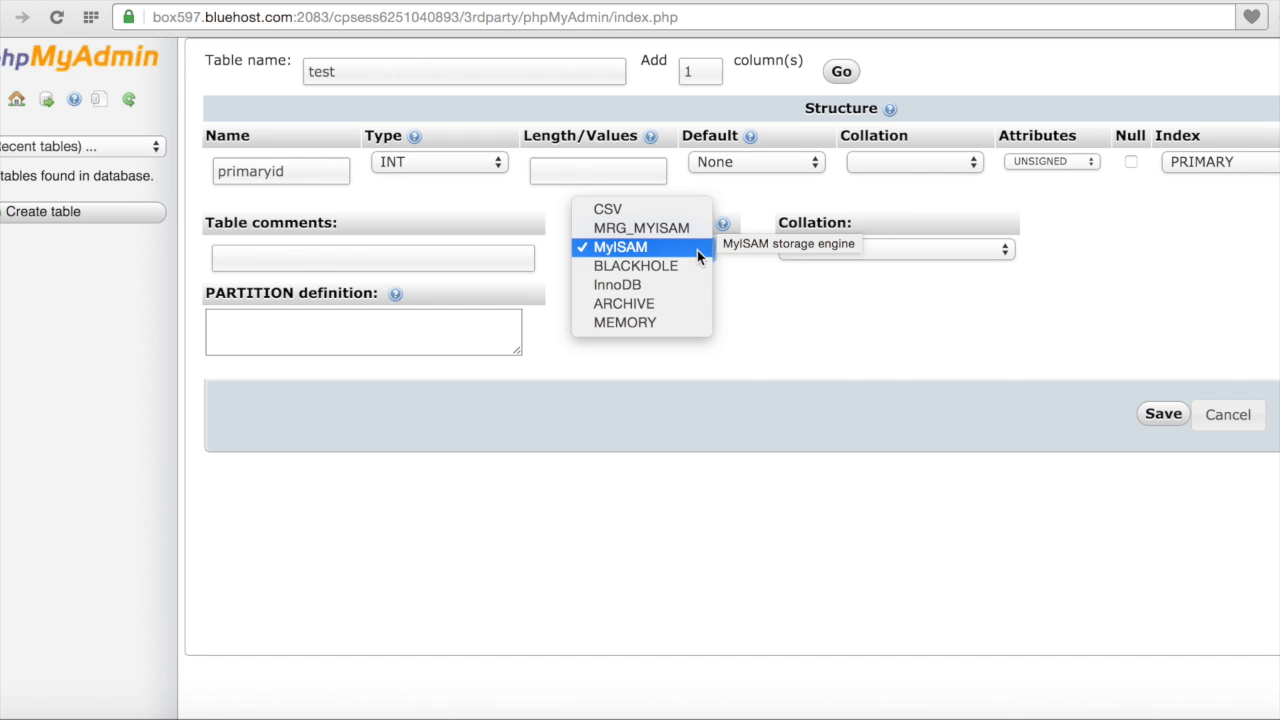
pyautogui.click(770, 352)
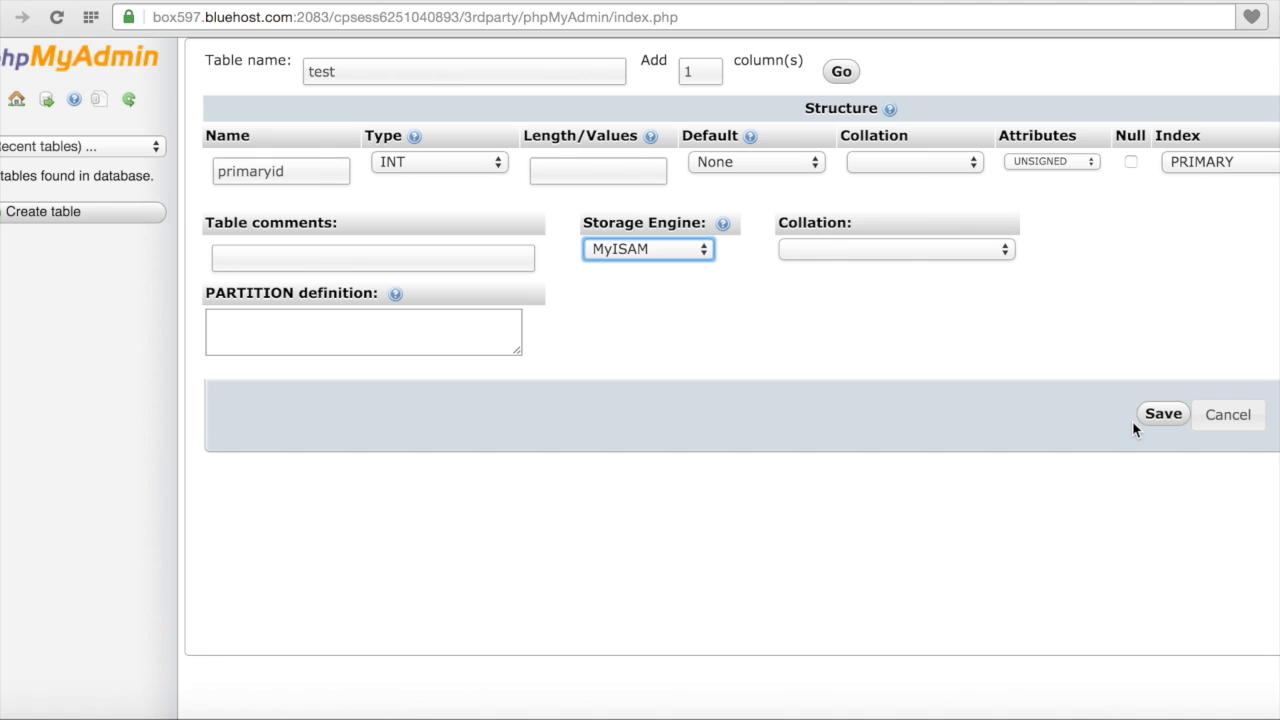
pyautogui.click(1162, 414)
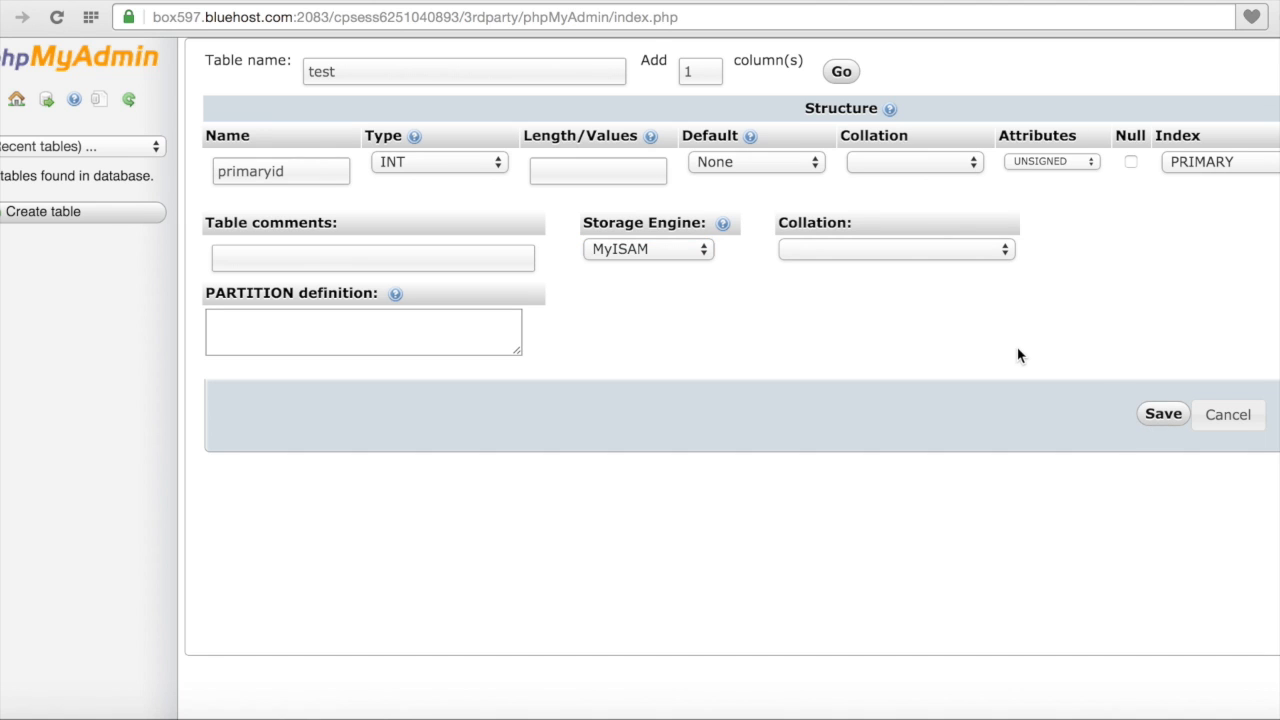
pyautogui.click(1162, 416)
pyautogui.click(1162, 416)
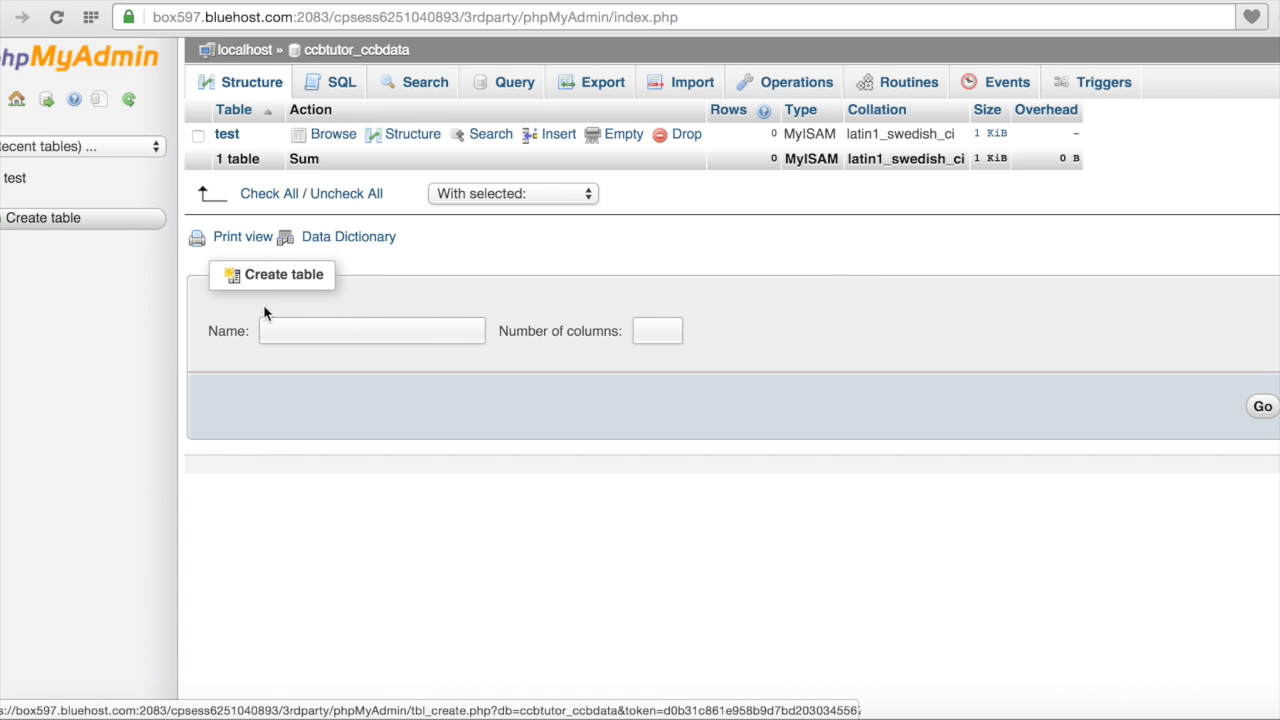
pyautogui.click(294, 335)
pyautogui.write('test2')
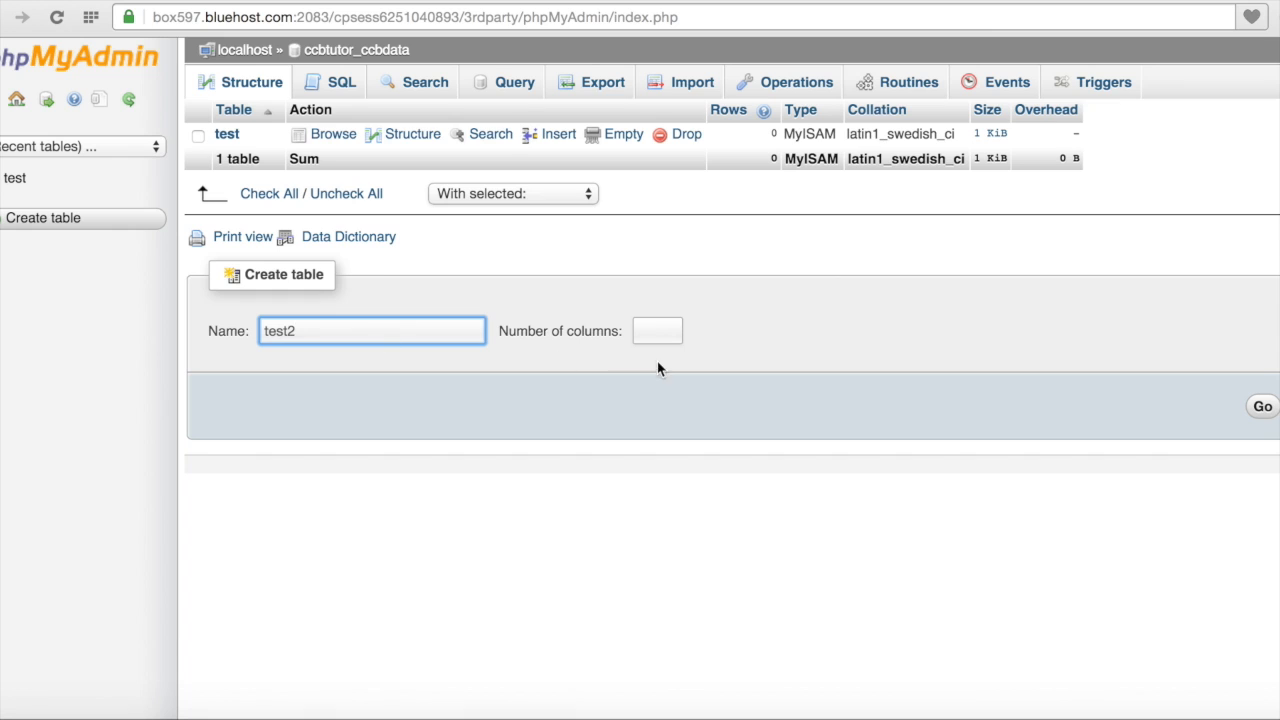
pyautogui.click(657, 333)
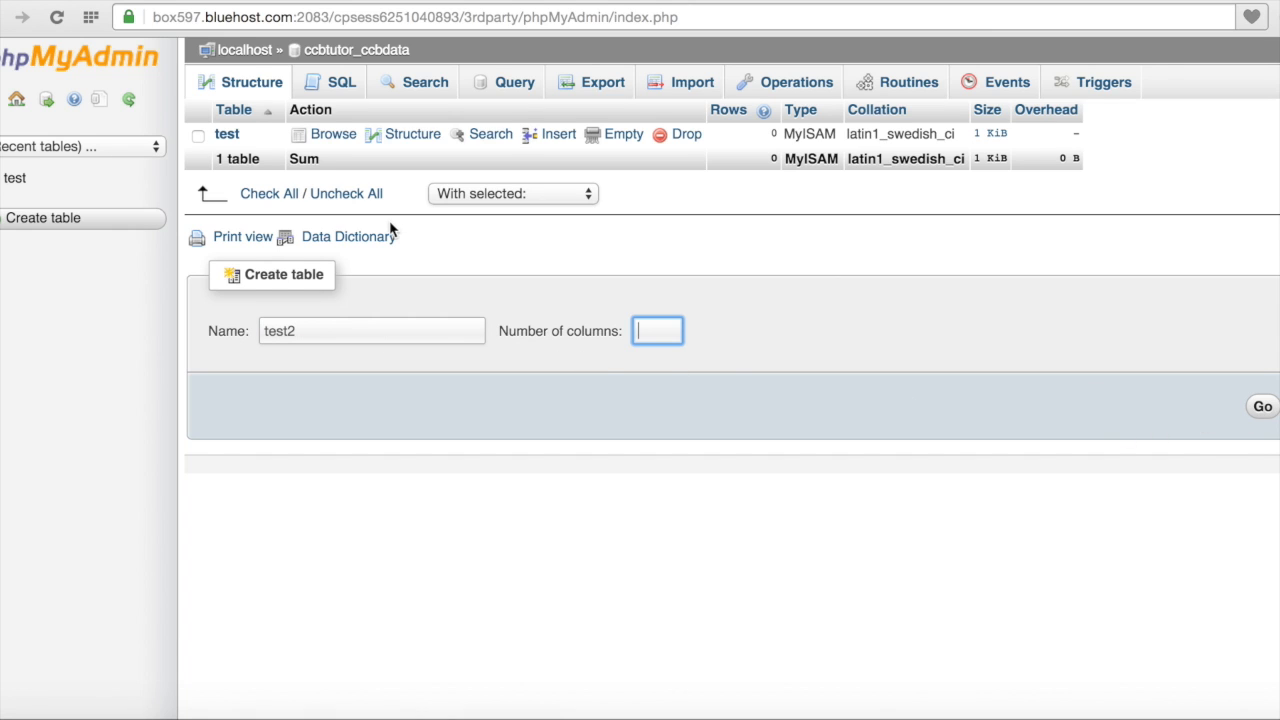
# Step: Open the test table's structure, then switch back to the hosting control panel
pyautogui.click(229, 135)
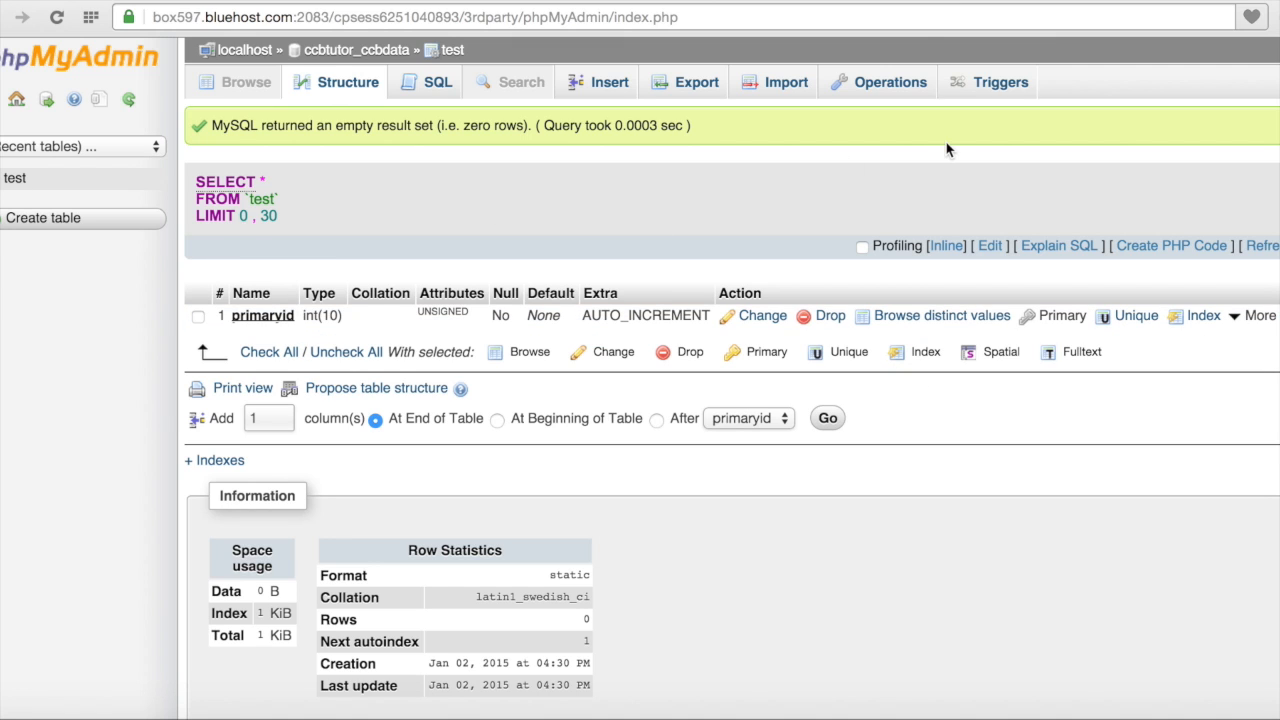
pyautogui.click(1003, 0)
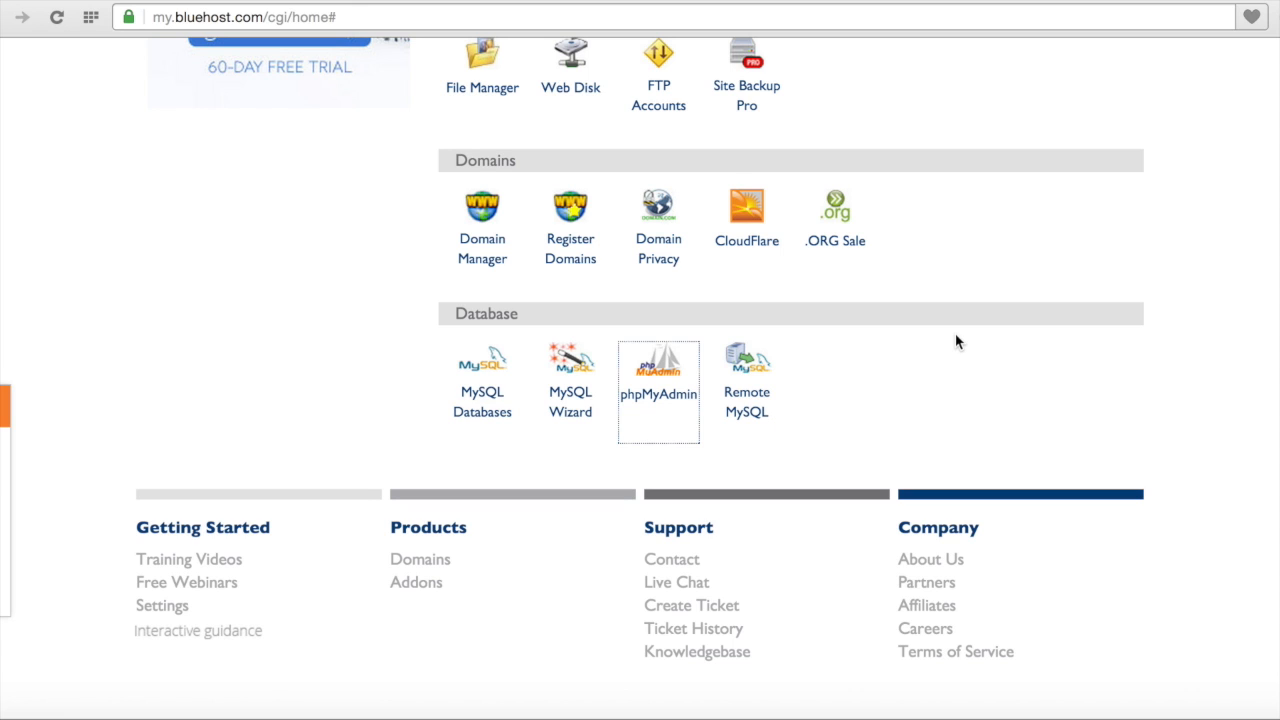
# Step: Select the Database features category on the hosting home page
pyautogui.scroll(5, 955, 342)
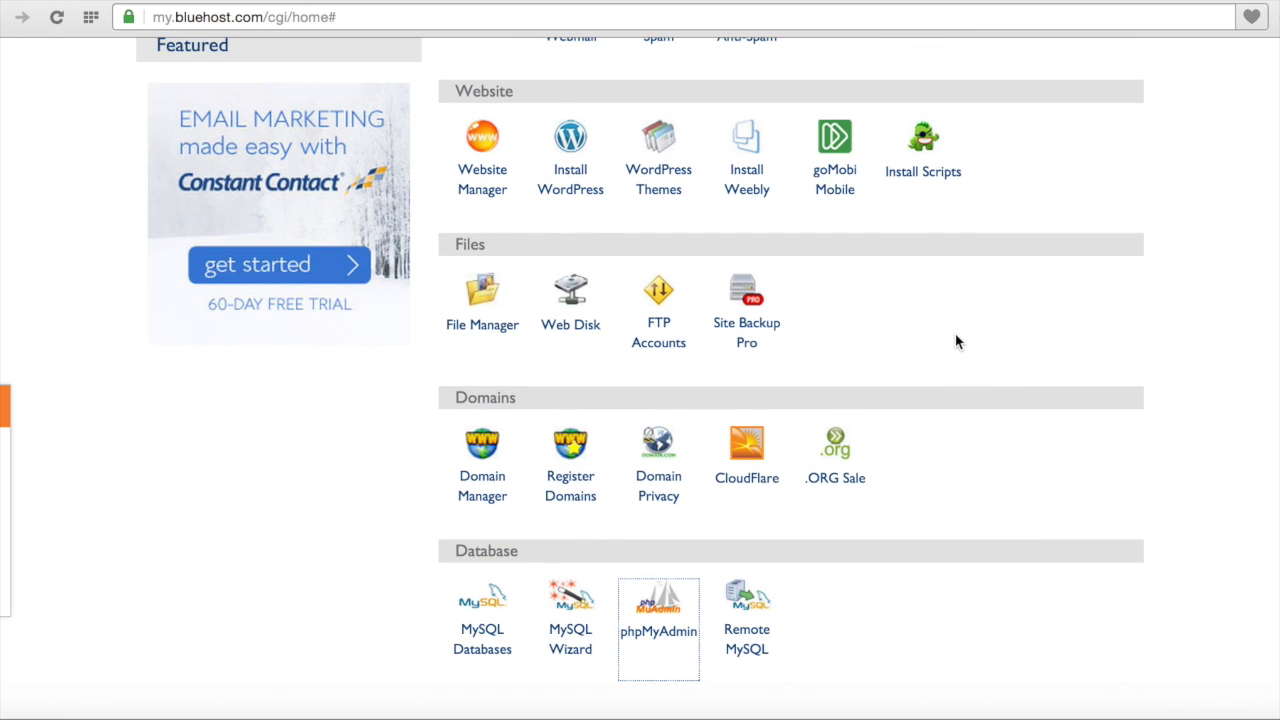
pyautogui.scroll(-2, 955, 342)
pyautogui.scroll(10, 955, 342)
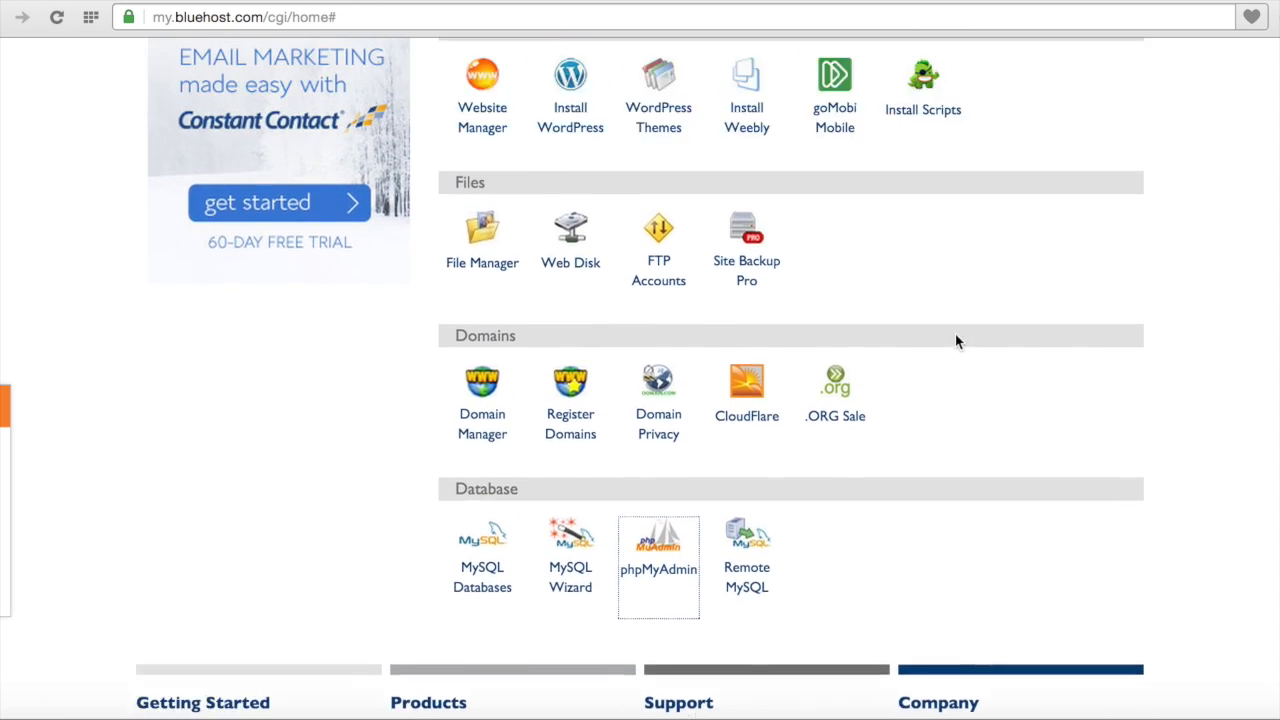
pyautogui.scroll(1, 958, 343)
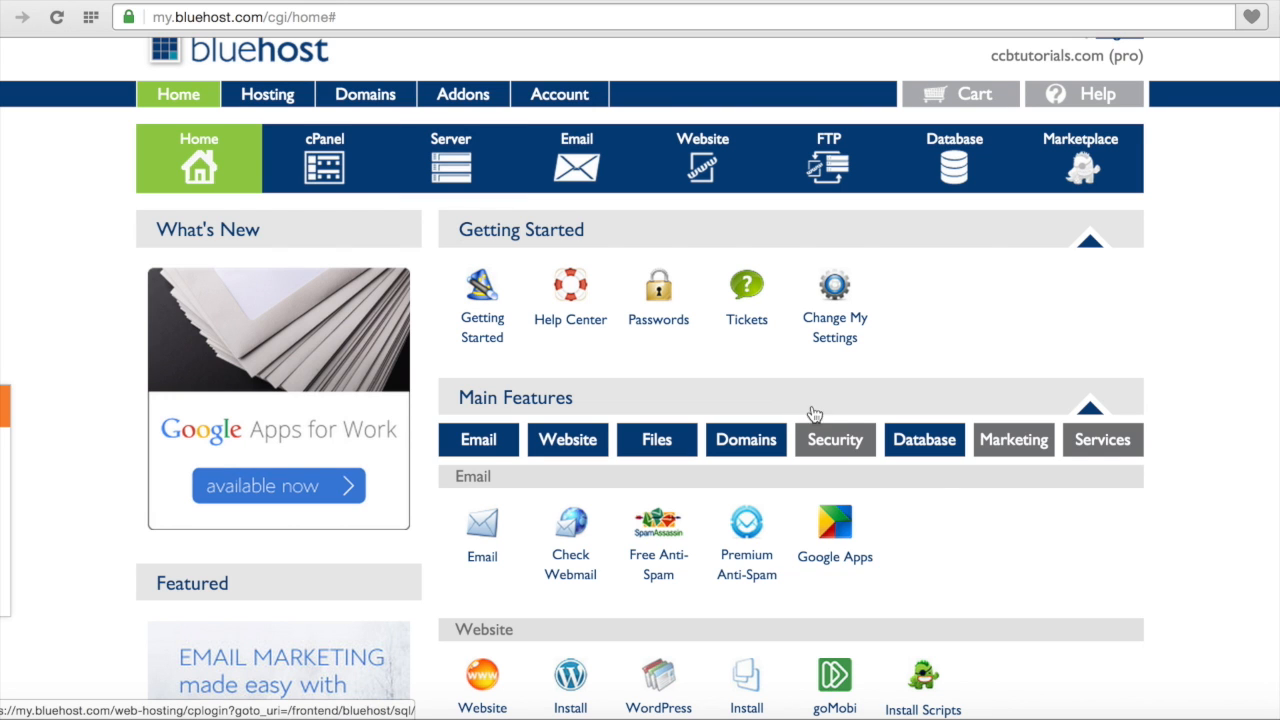
pyautogui.click(928, 458)
pyautogui.scroll(-5, 928, 500)
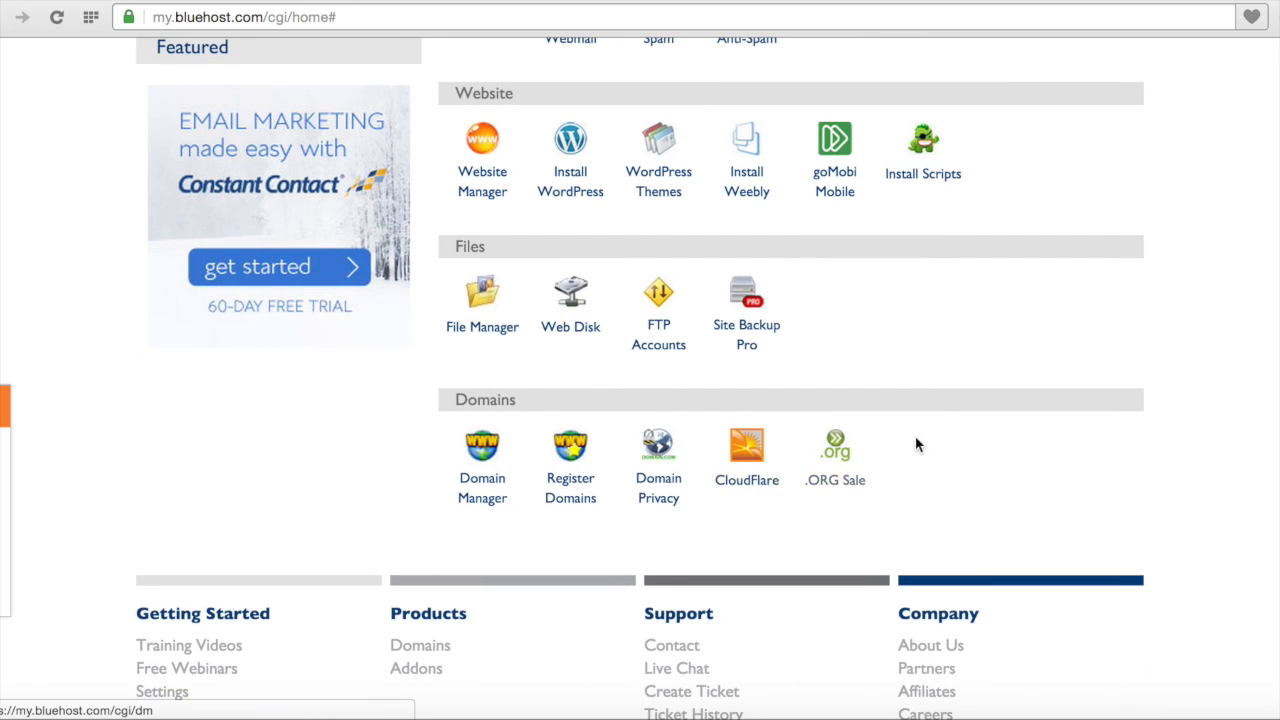
pyautogui.scroll(4, 925, 440)
pyautogui.scroll(5, 938, 429)
pyautogui.click(940, 462)
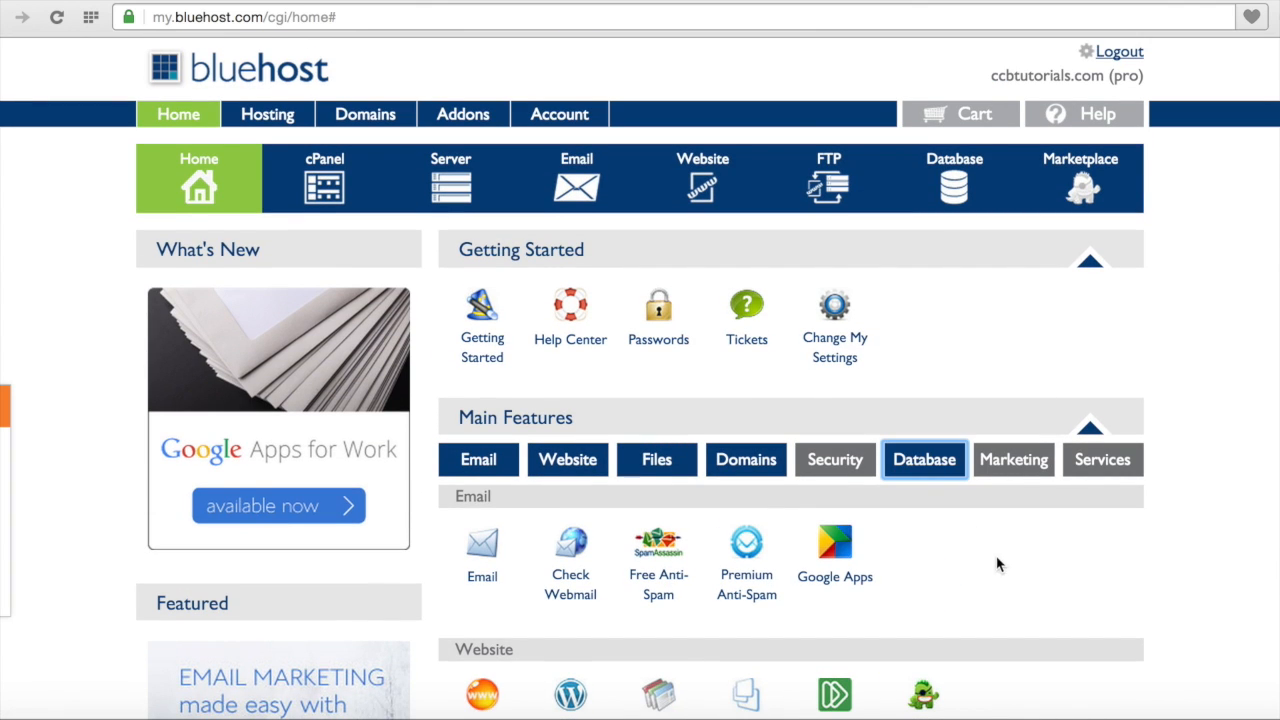